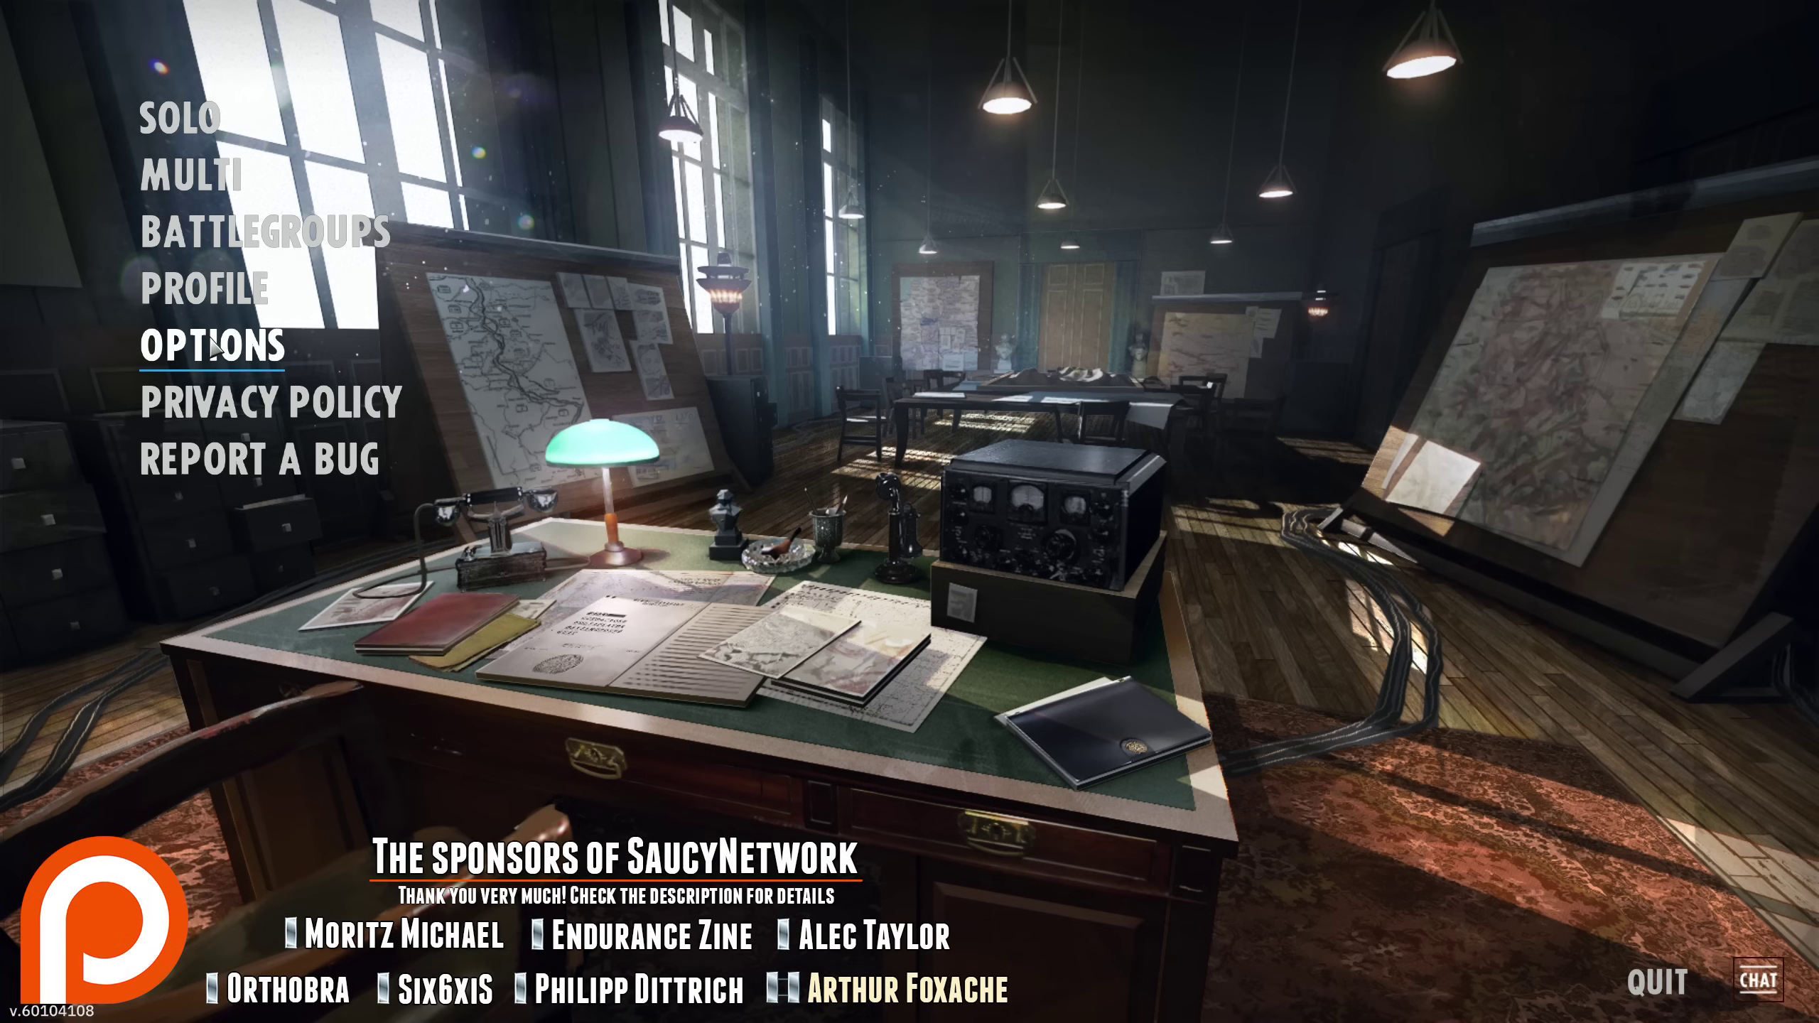
Step: Open the game options and view the choices for automatic fire on enemy supplies
{"action": "left_click", "coordinate": [214, 348]}
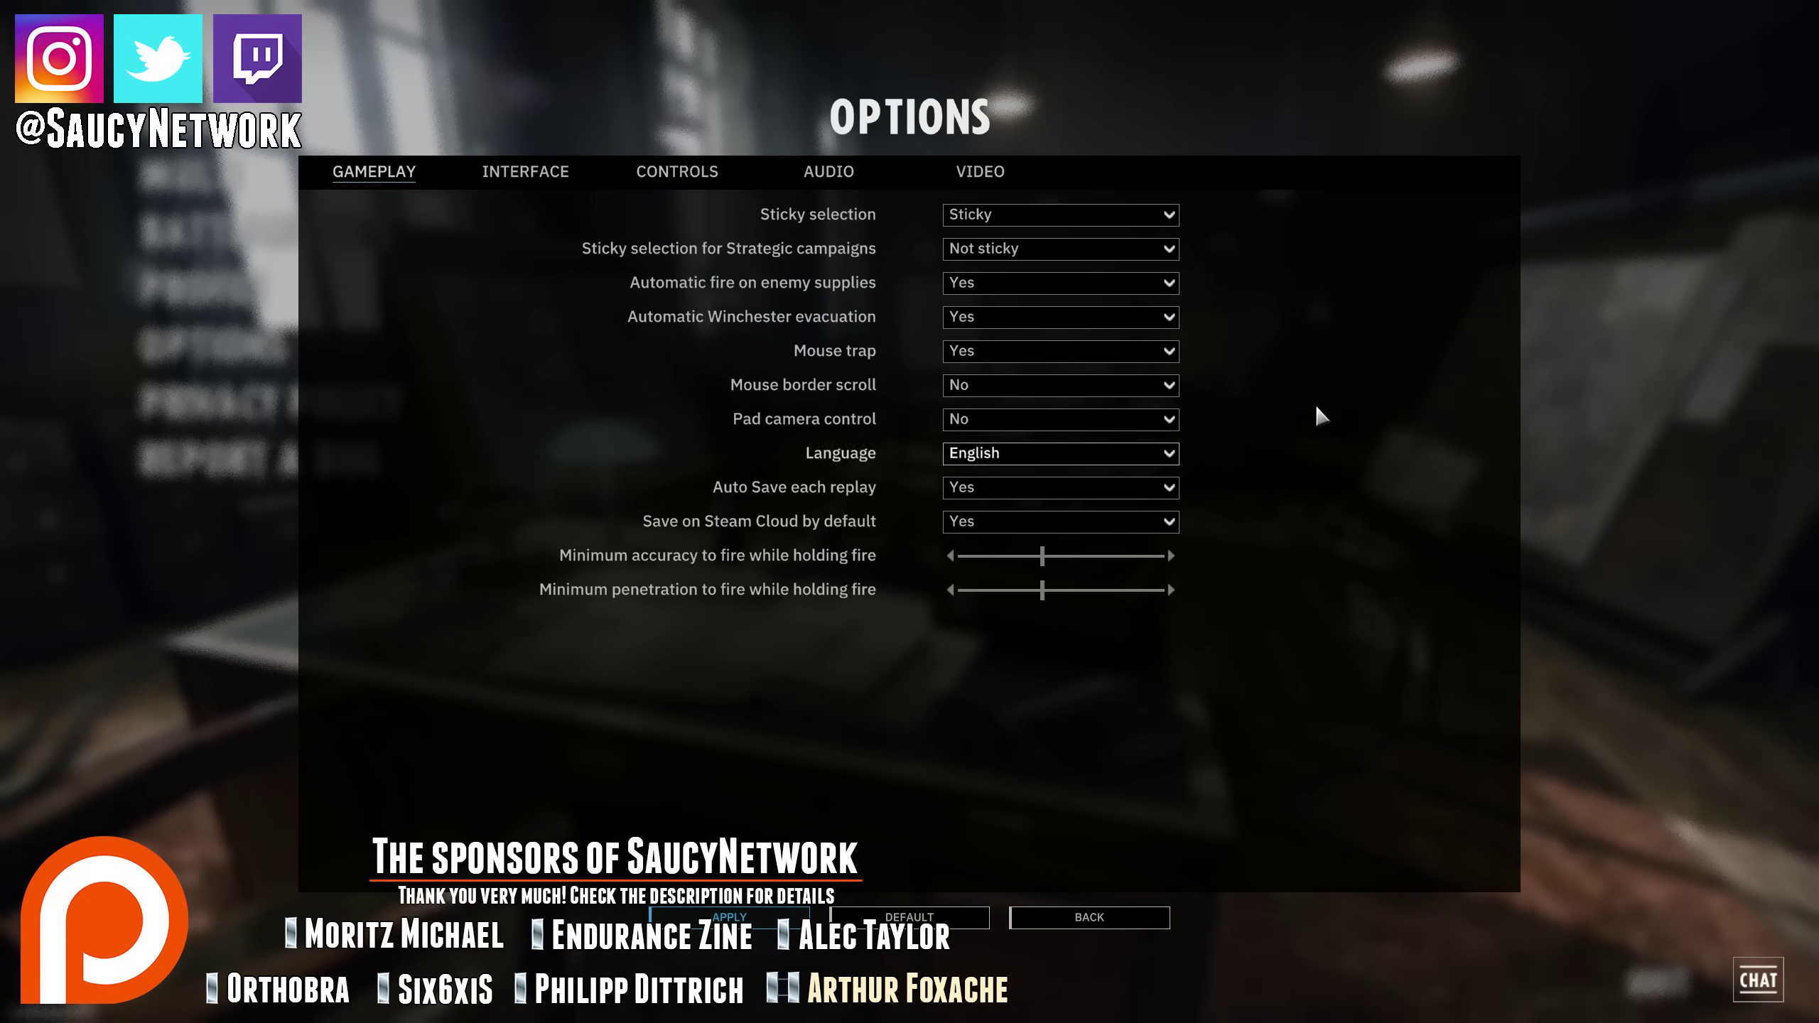
{"action": "mouse_move", "coordinate": [716, 300]}
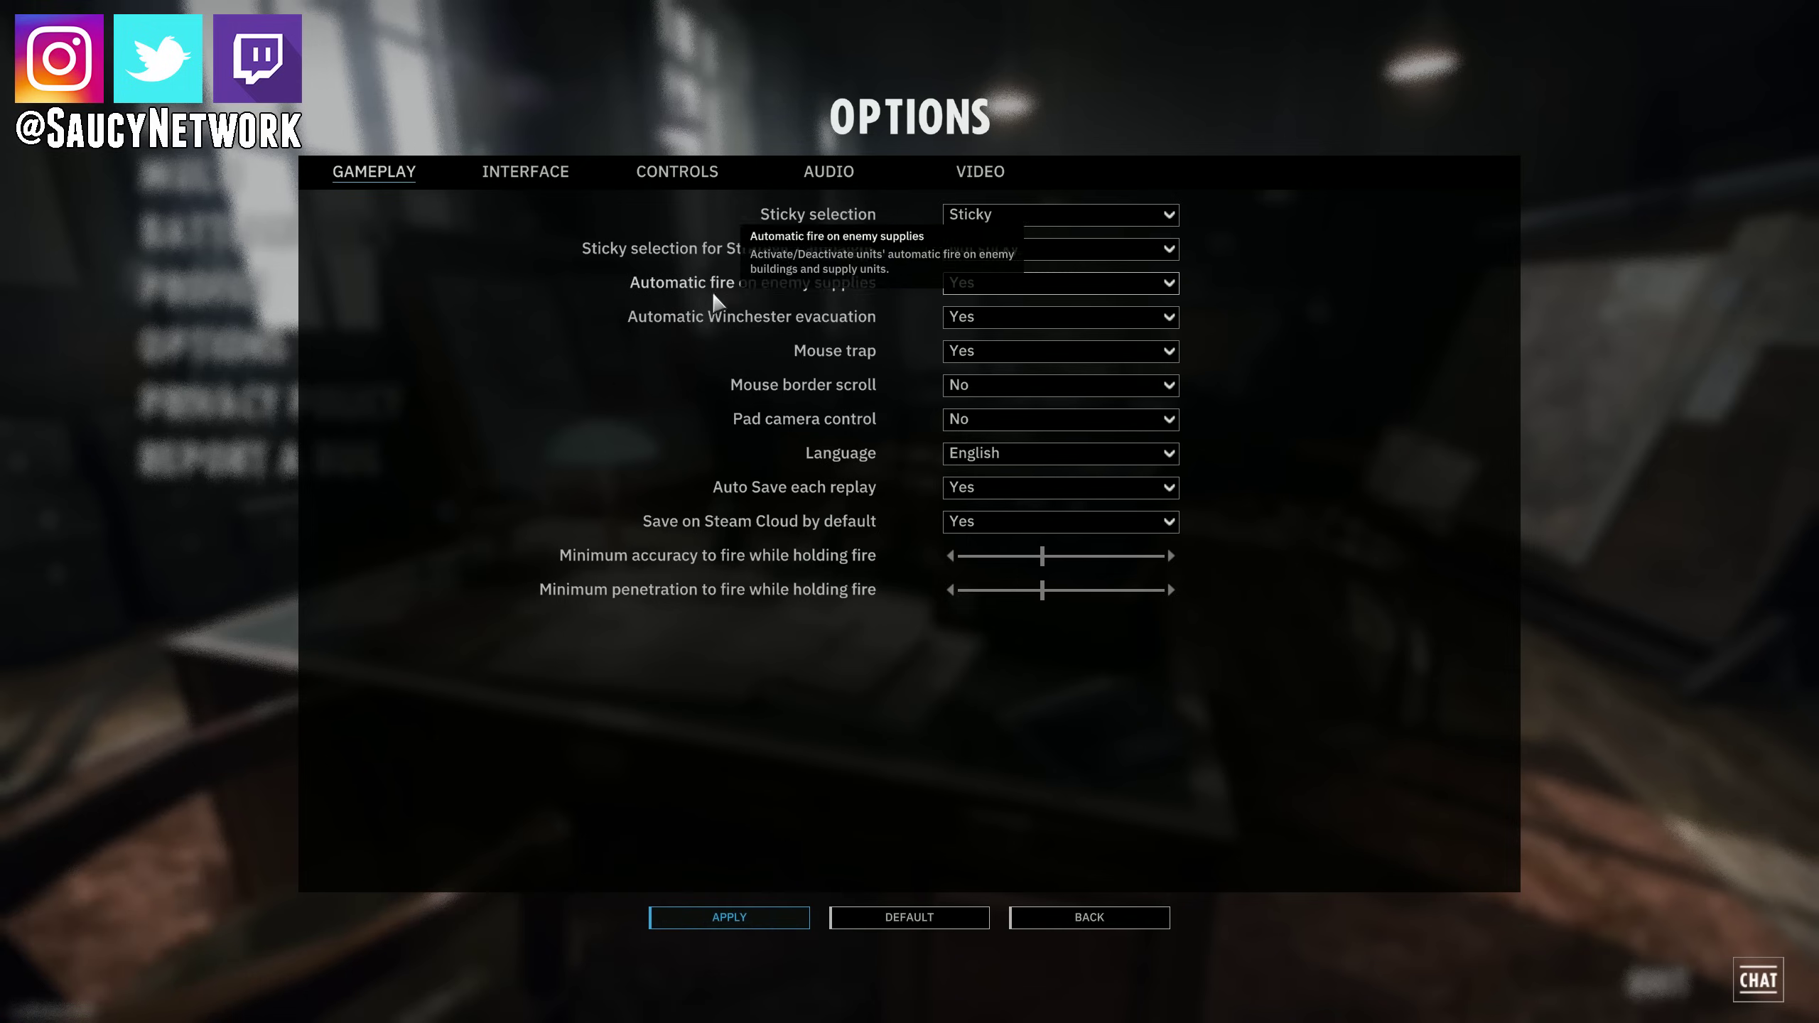
{"action": "left_click", "coordinate": [1018, 288]}
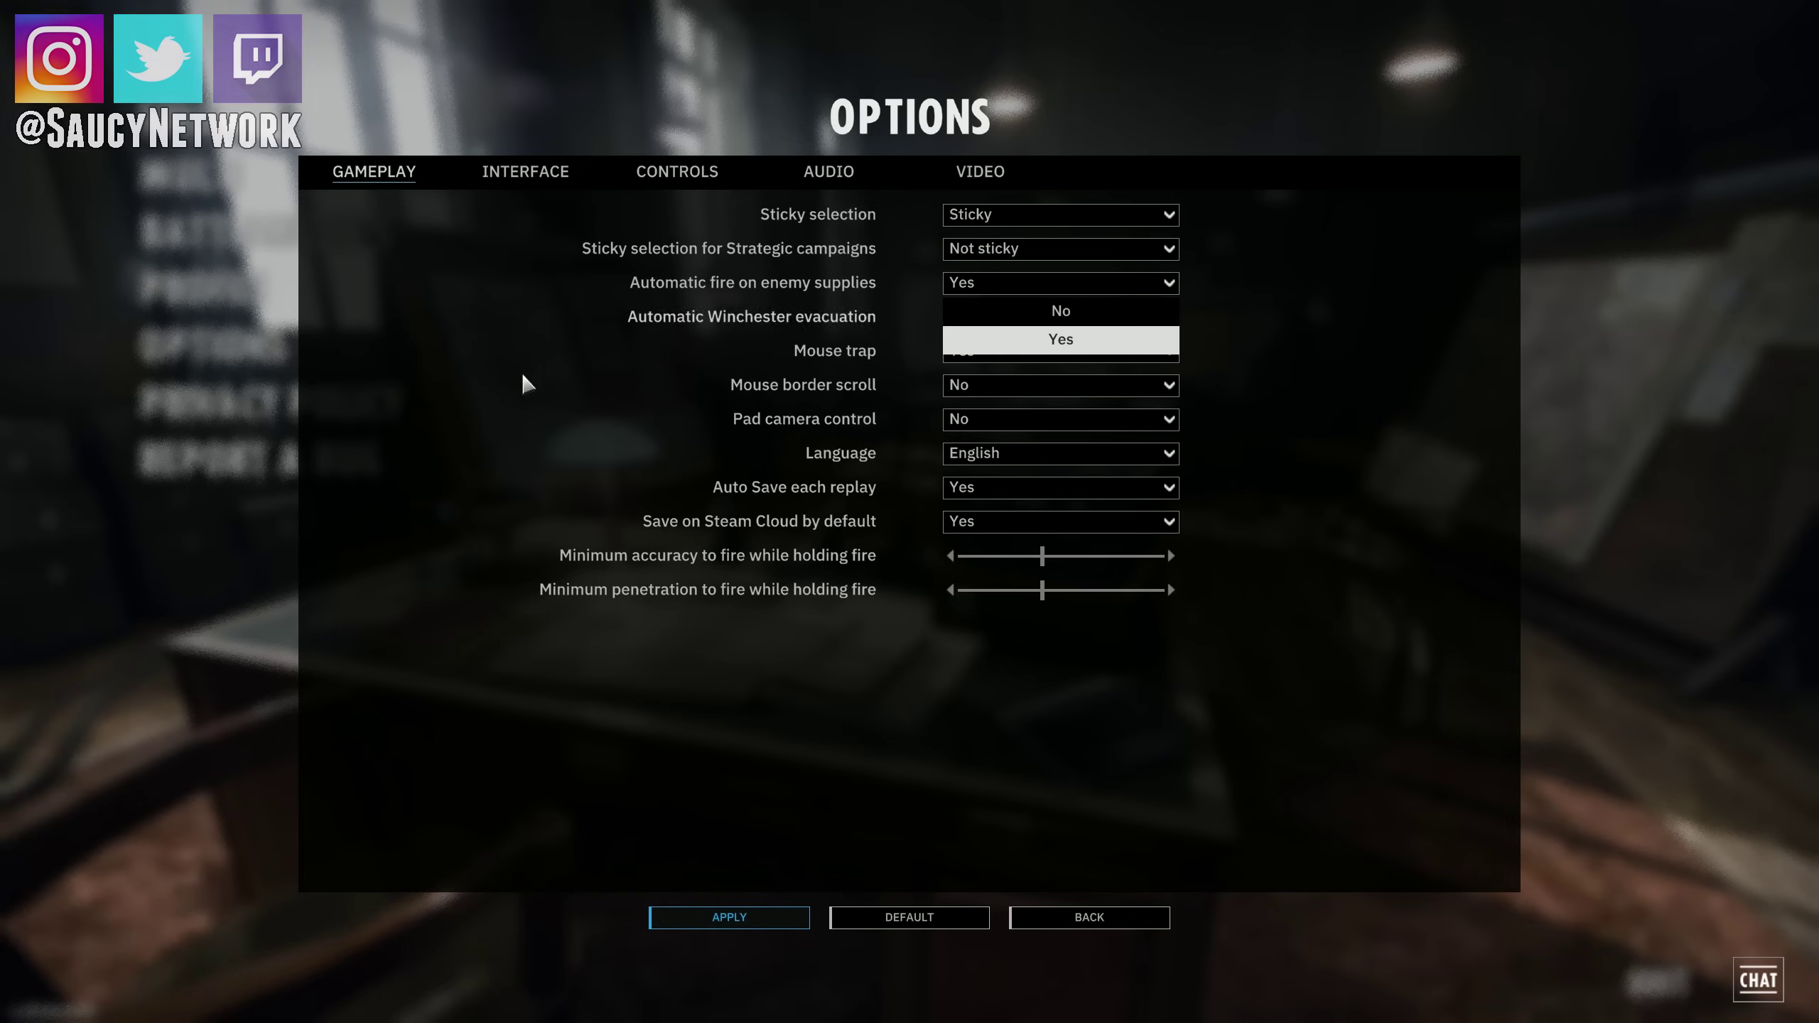
{"action": "left_click", "coordinate": [1283, 322]}
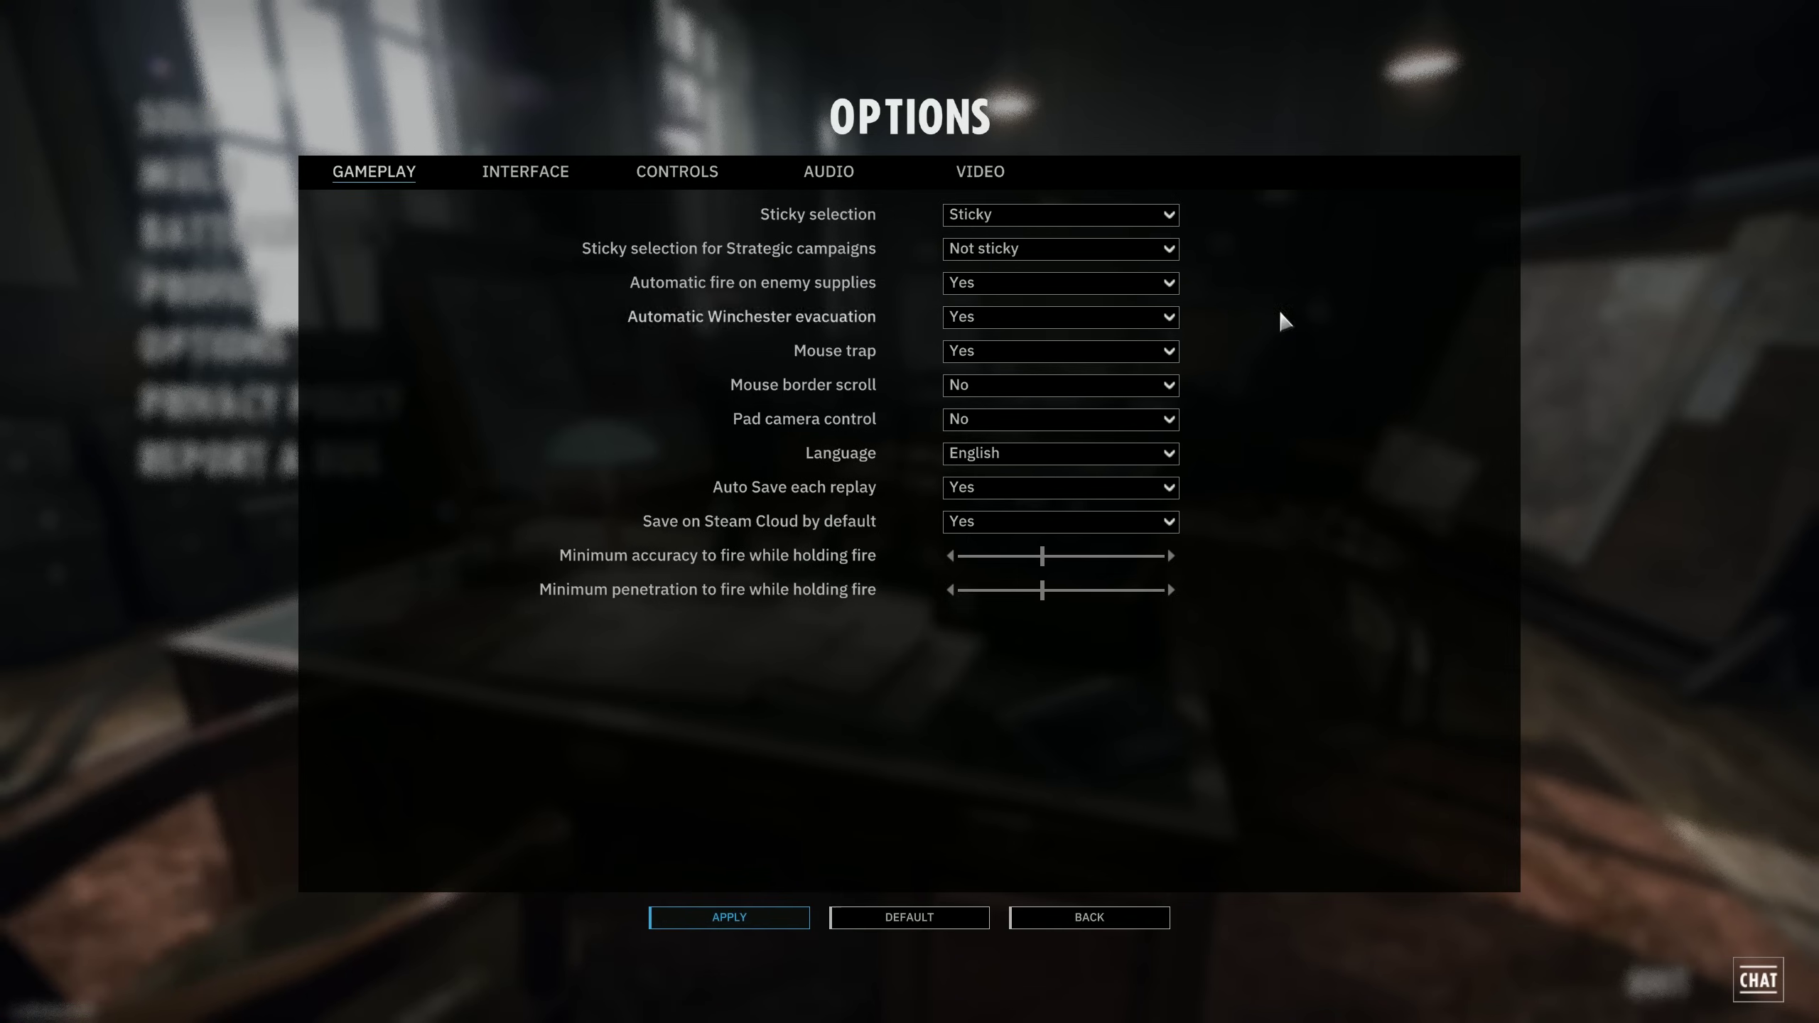
Step: Switch automatic fire on enemy supplies to No and back to Yes
{"action": "left_click", "coordinate": [1165, 288]}
{"action": "left_click", "coordinate": [1146, 309]}
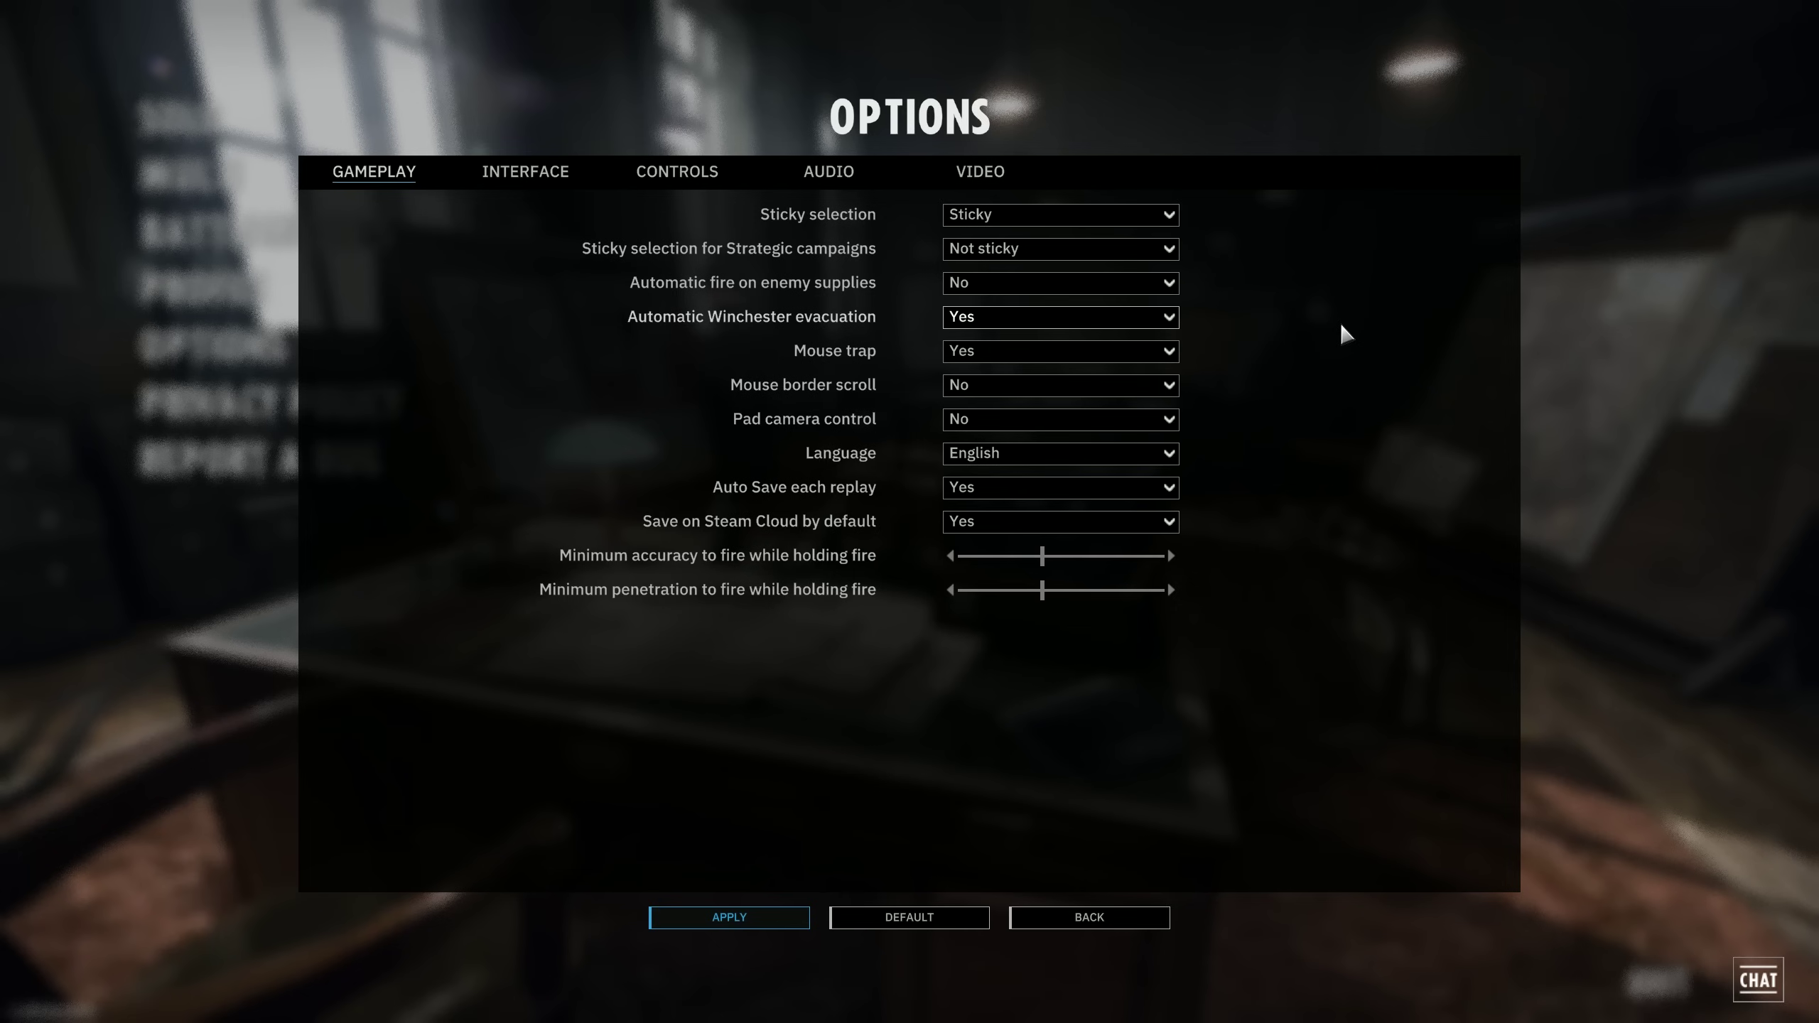
{"action": "left_click", "coordinate": [1130, 285]}
{"action": "left_click", "coordinate": [1063, 341]}
Step: Try to set Automatic Winchester evacuation to No
{"action": "mouse_move", "coordinate": [839, 333]}
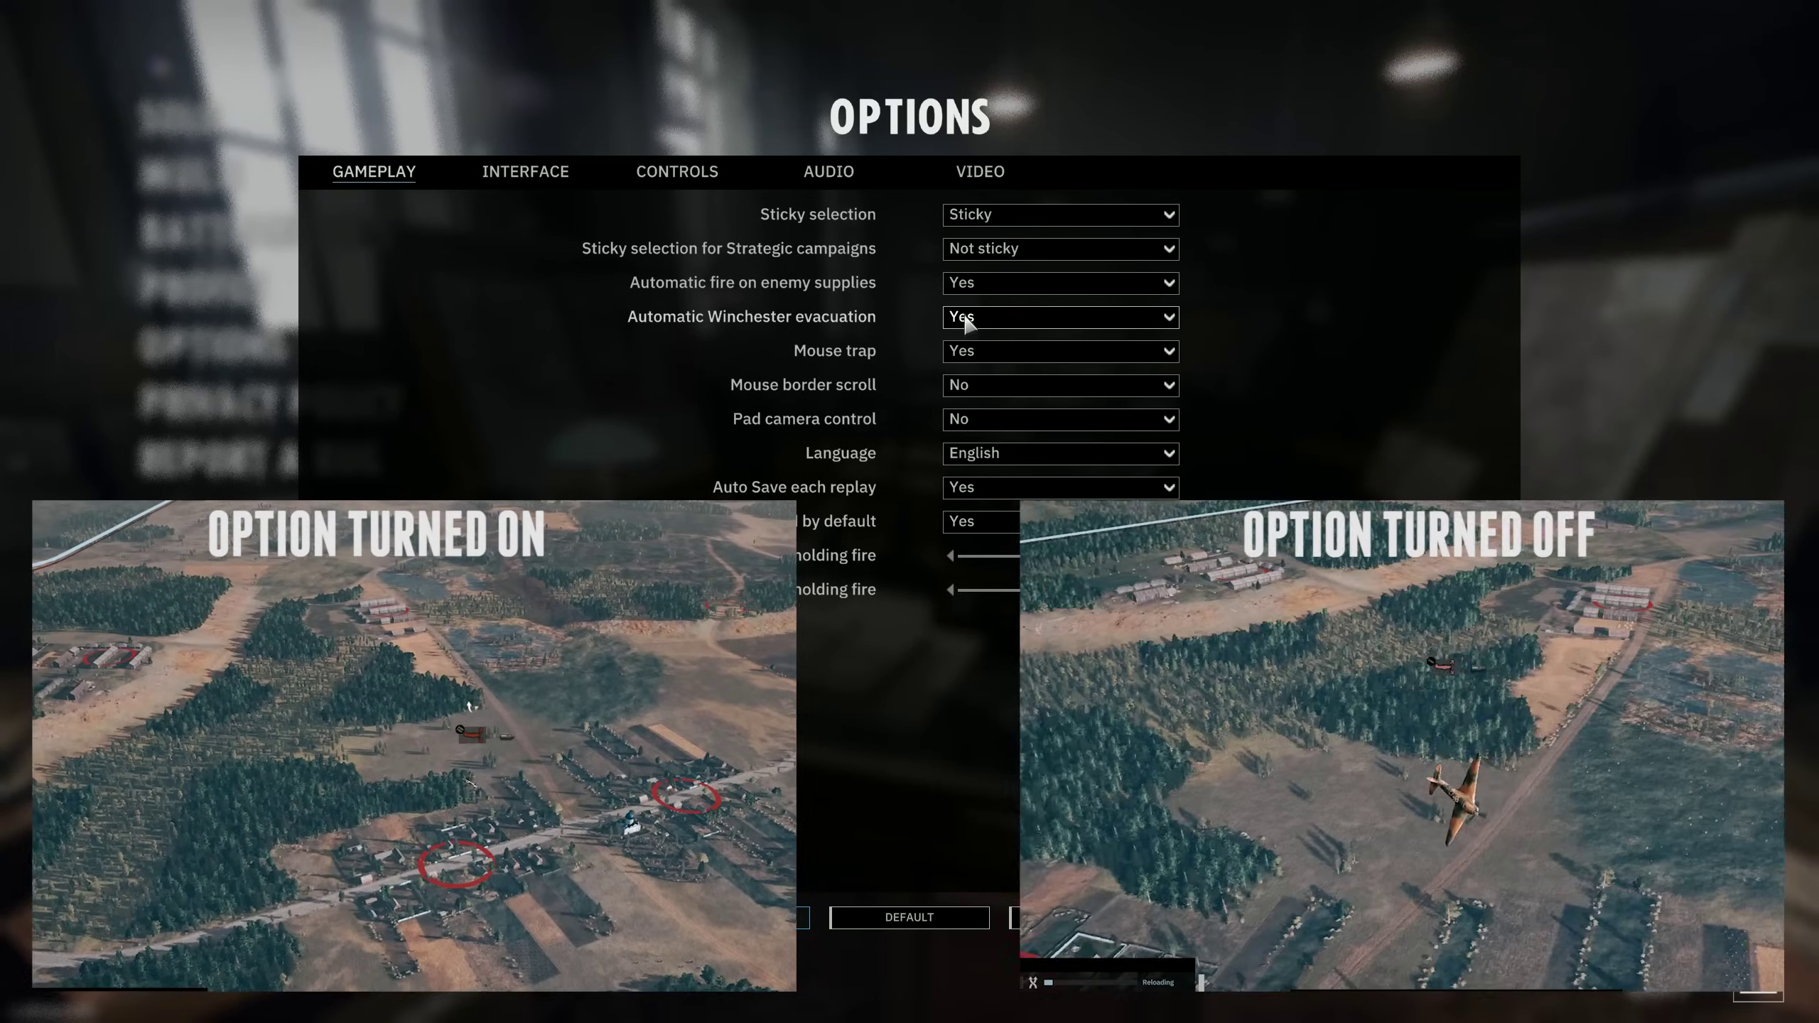
{"action": "left_click", "coordinate": [963, 323]}
{"action": "left_click", "coordinate": [1053, 347]}
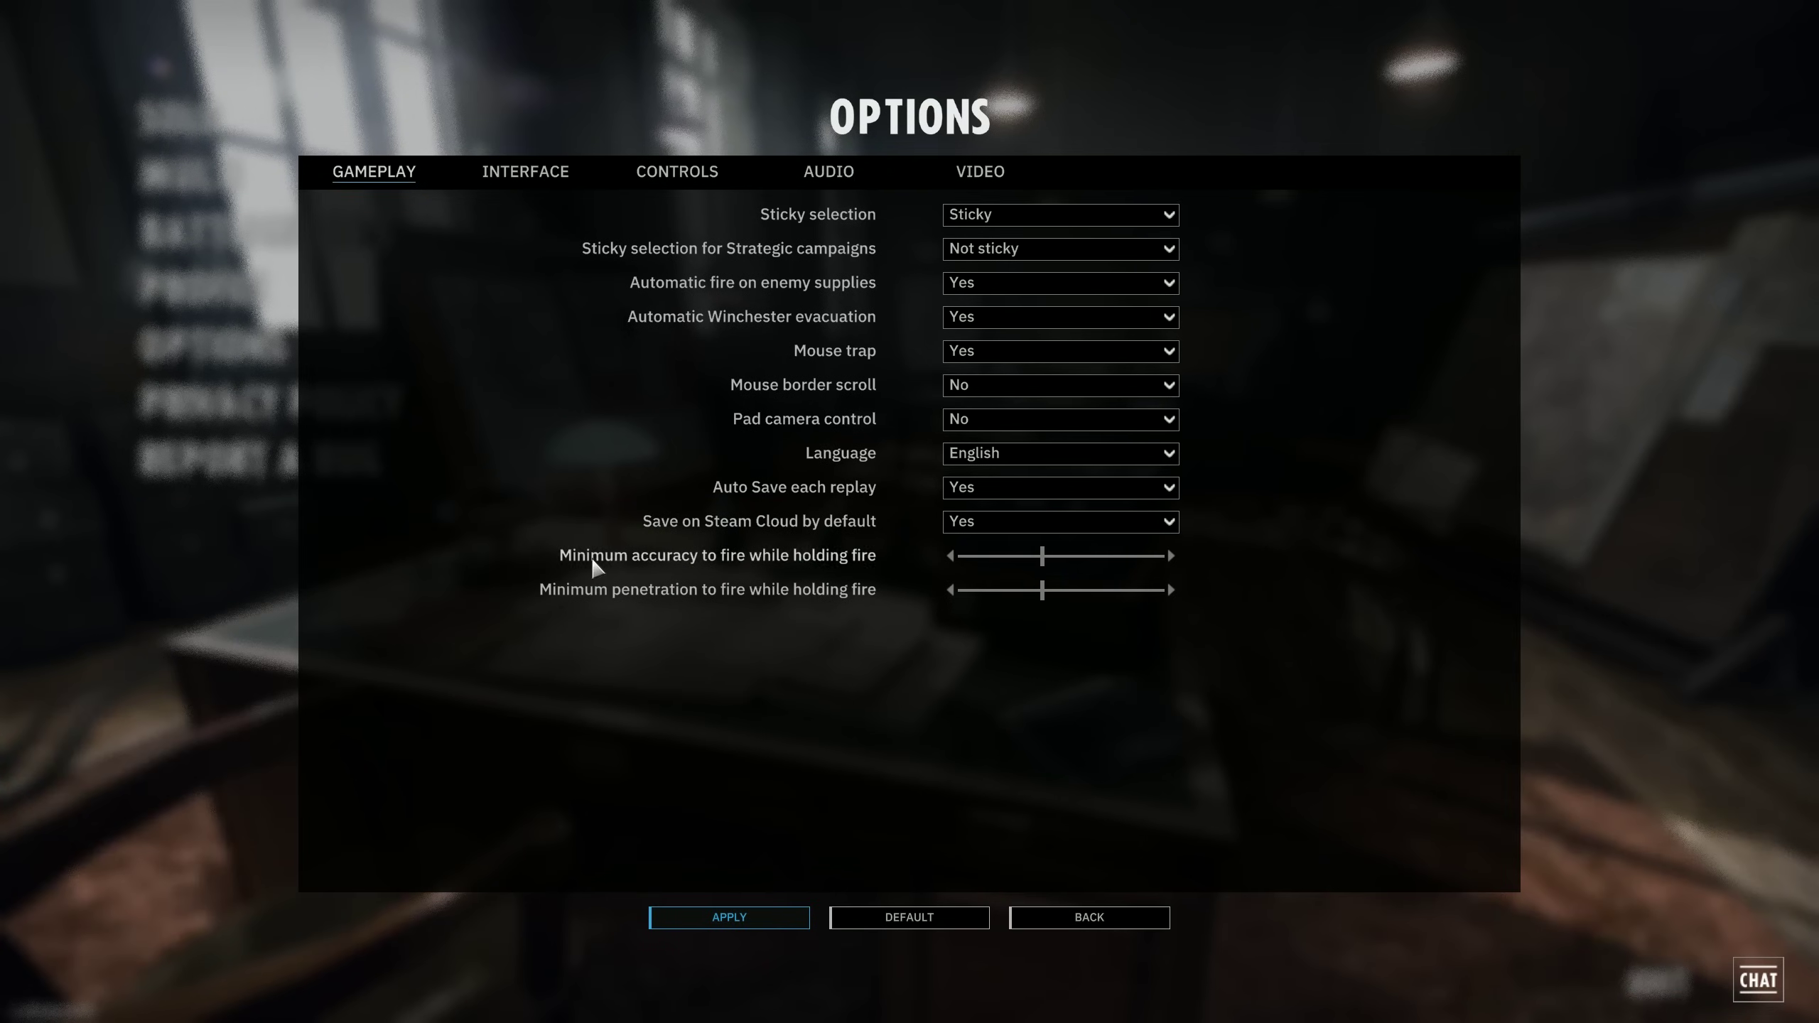
Step: Check the minimum accuracy setting, and view the tactical icon type and label aggregation choices in the interface options
{"action": "mouse_move", "coordinate": [616, 566]}
{"action": "left_click", "coordinate": [534, 178]}
{"action": "left_click", "coordinate": [830, 684]}
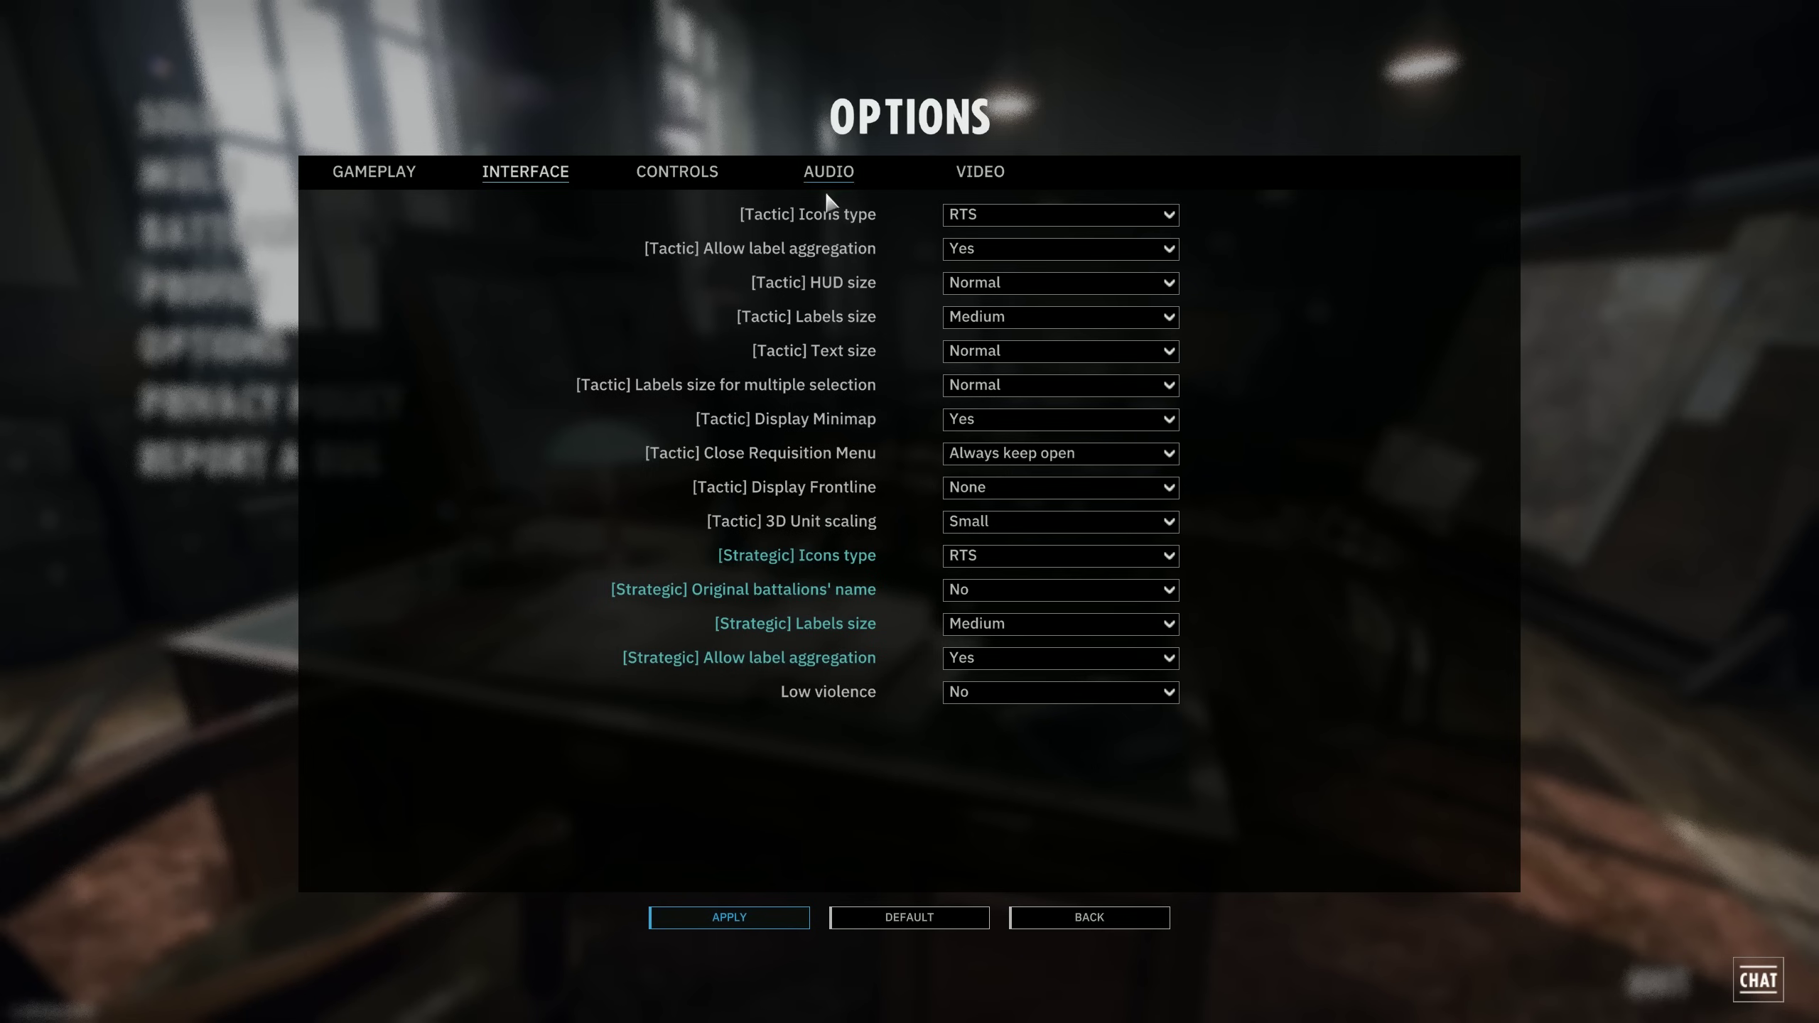
{"action": "left_click", "coordinate": [1163, 222]}
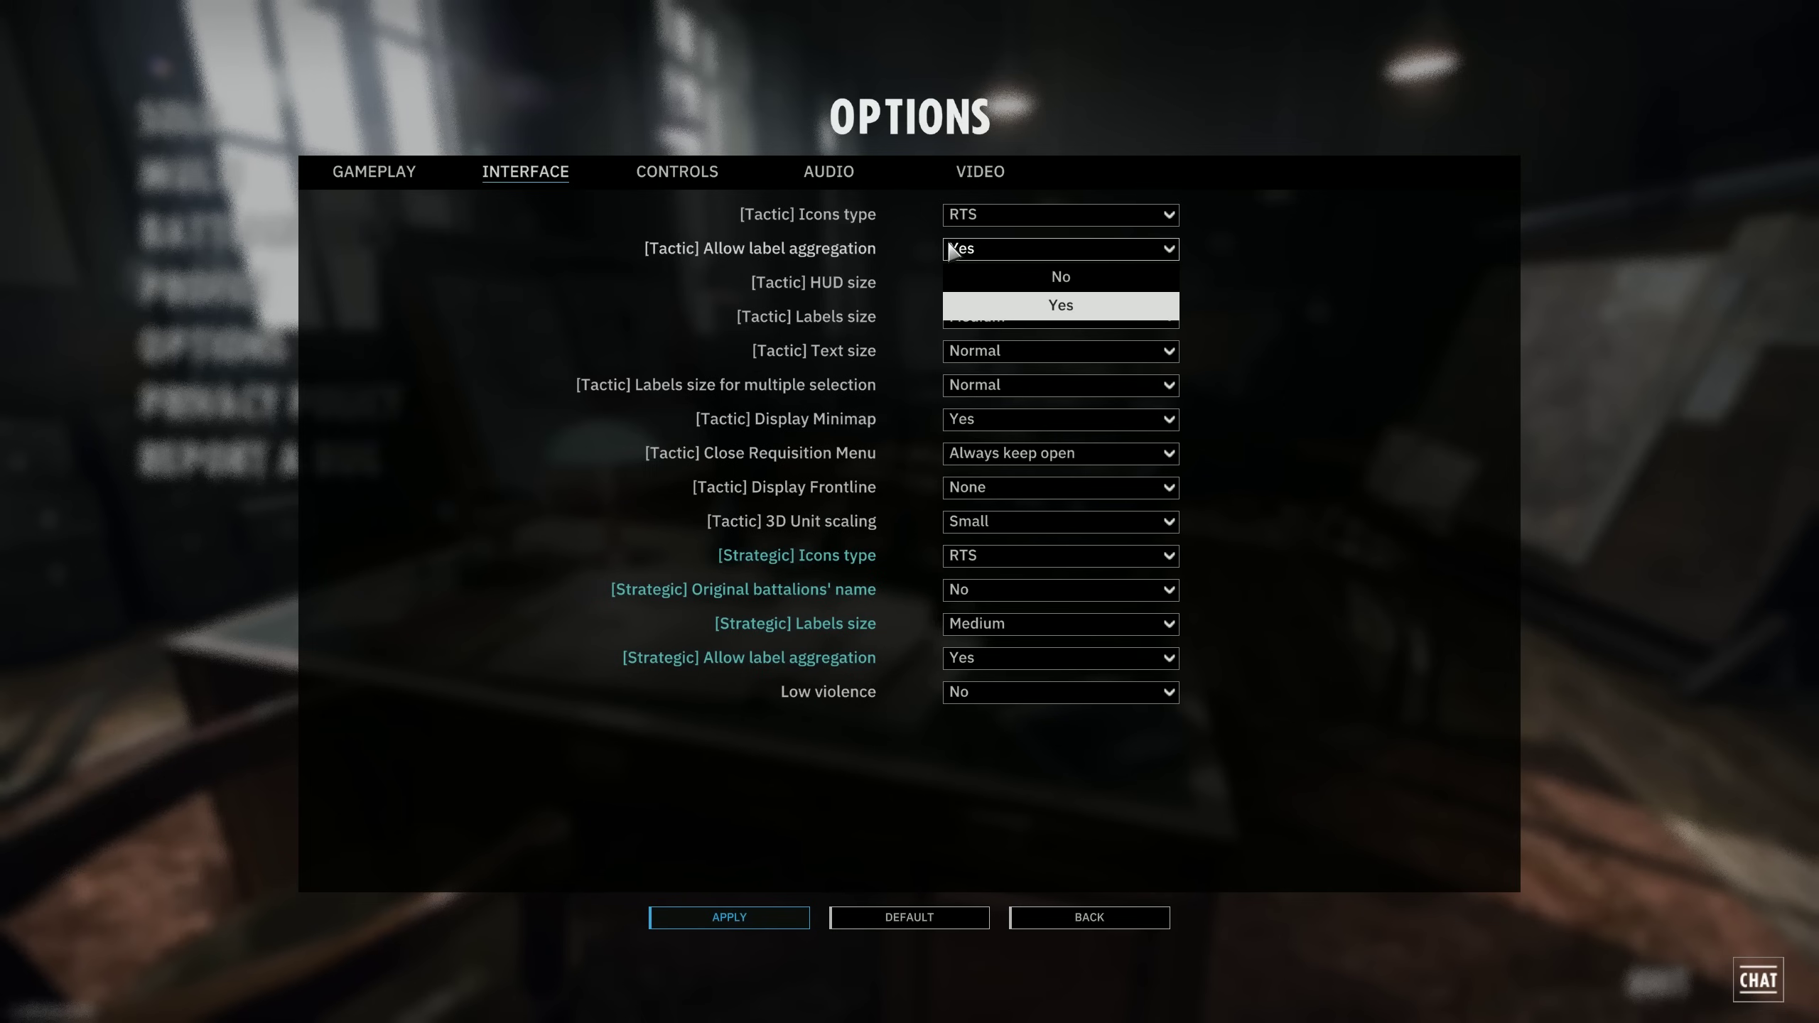
{"action": "left_click", "coordinate": [1311, 301]}
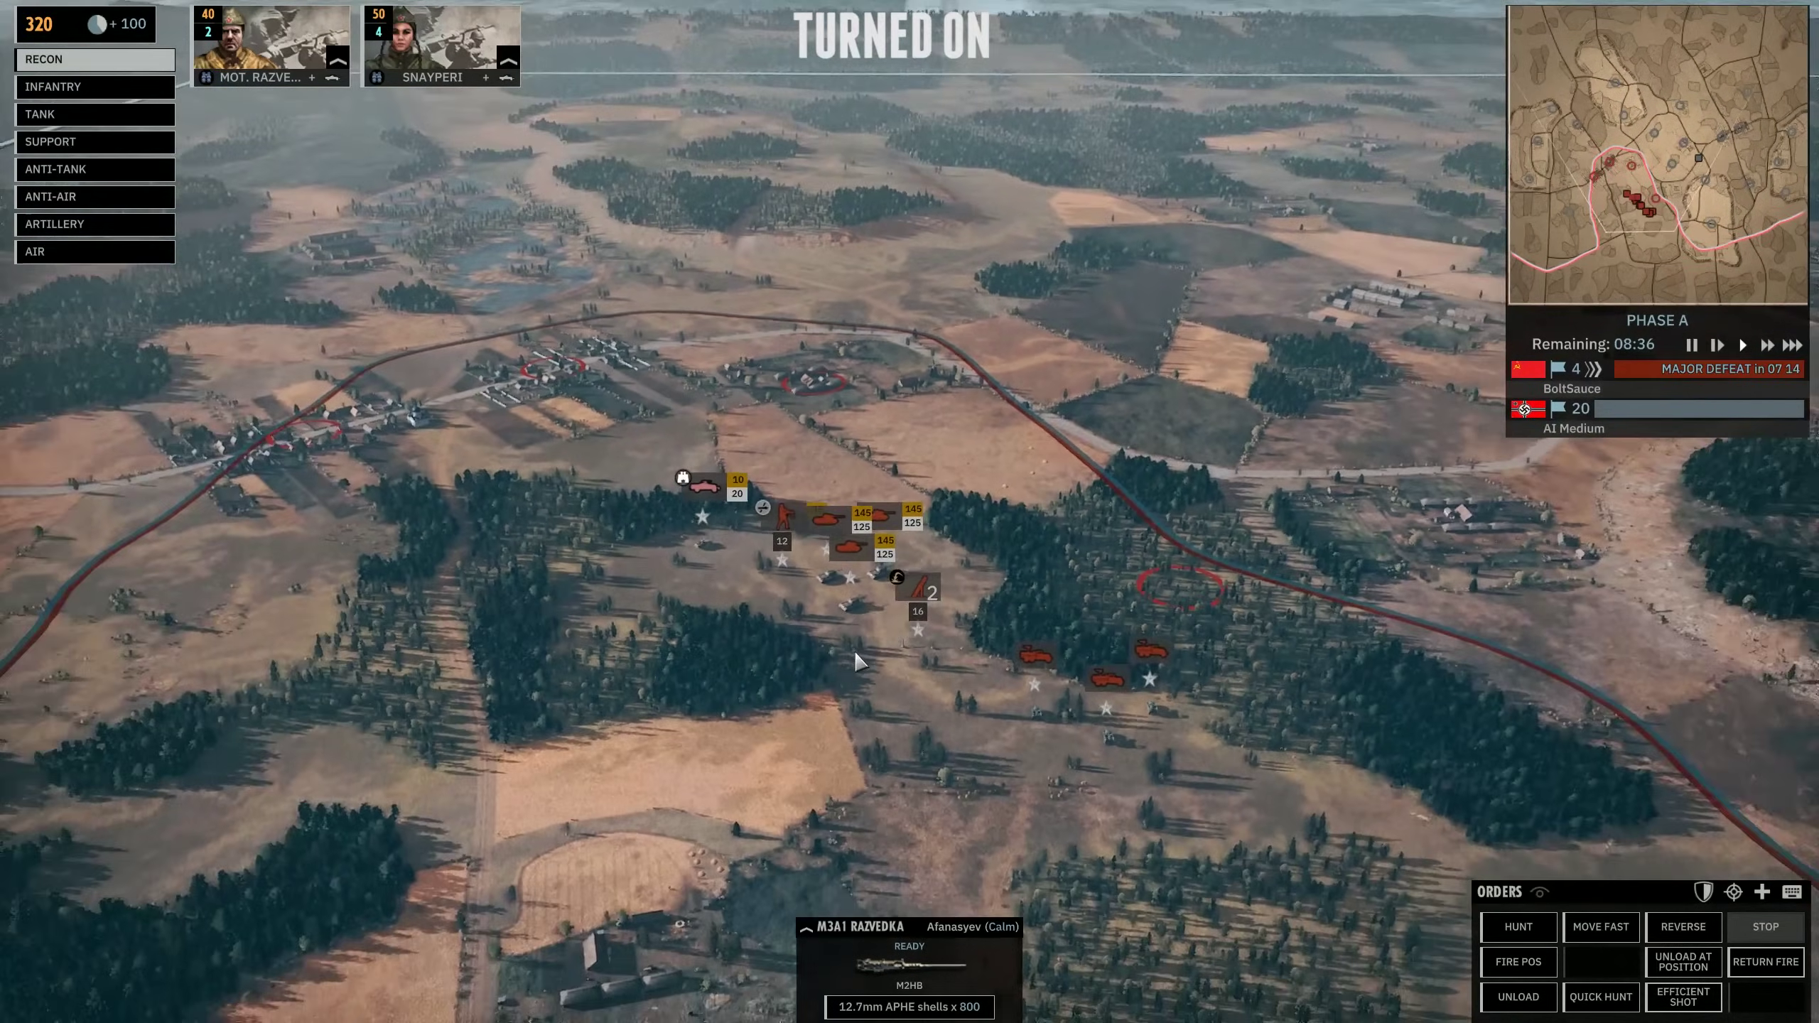
Step: Compare the unit labels on the battlefield at increasing camera distances with label aggregation on and off
{"action": "scroll", "coordinate": [855, 652], "scroll_direction": "down", "scroll_amount": 3}
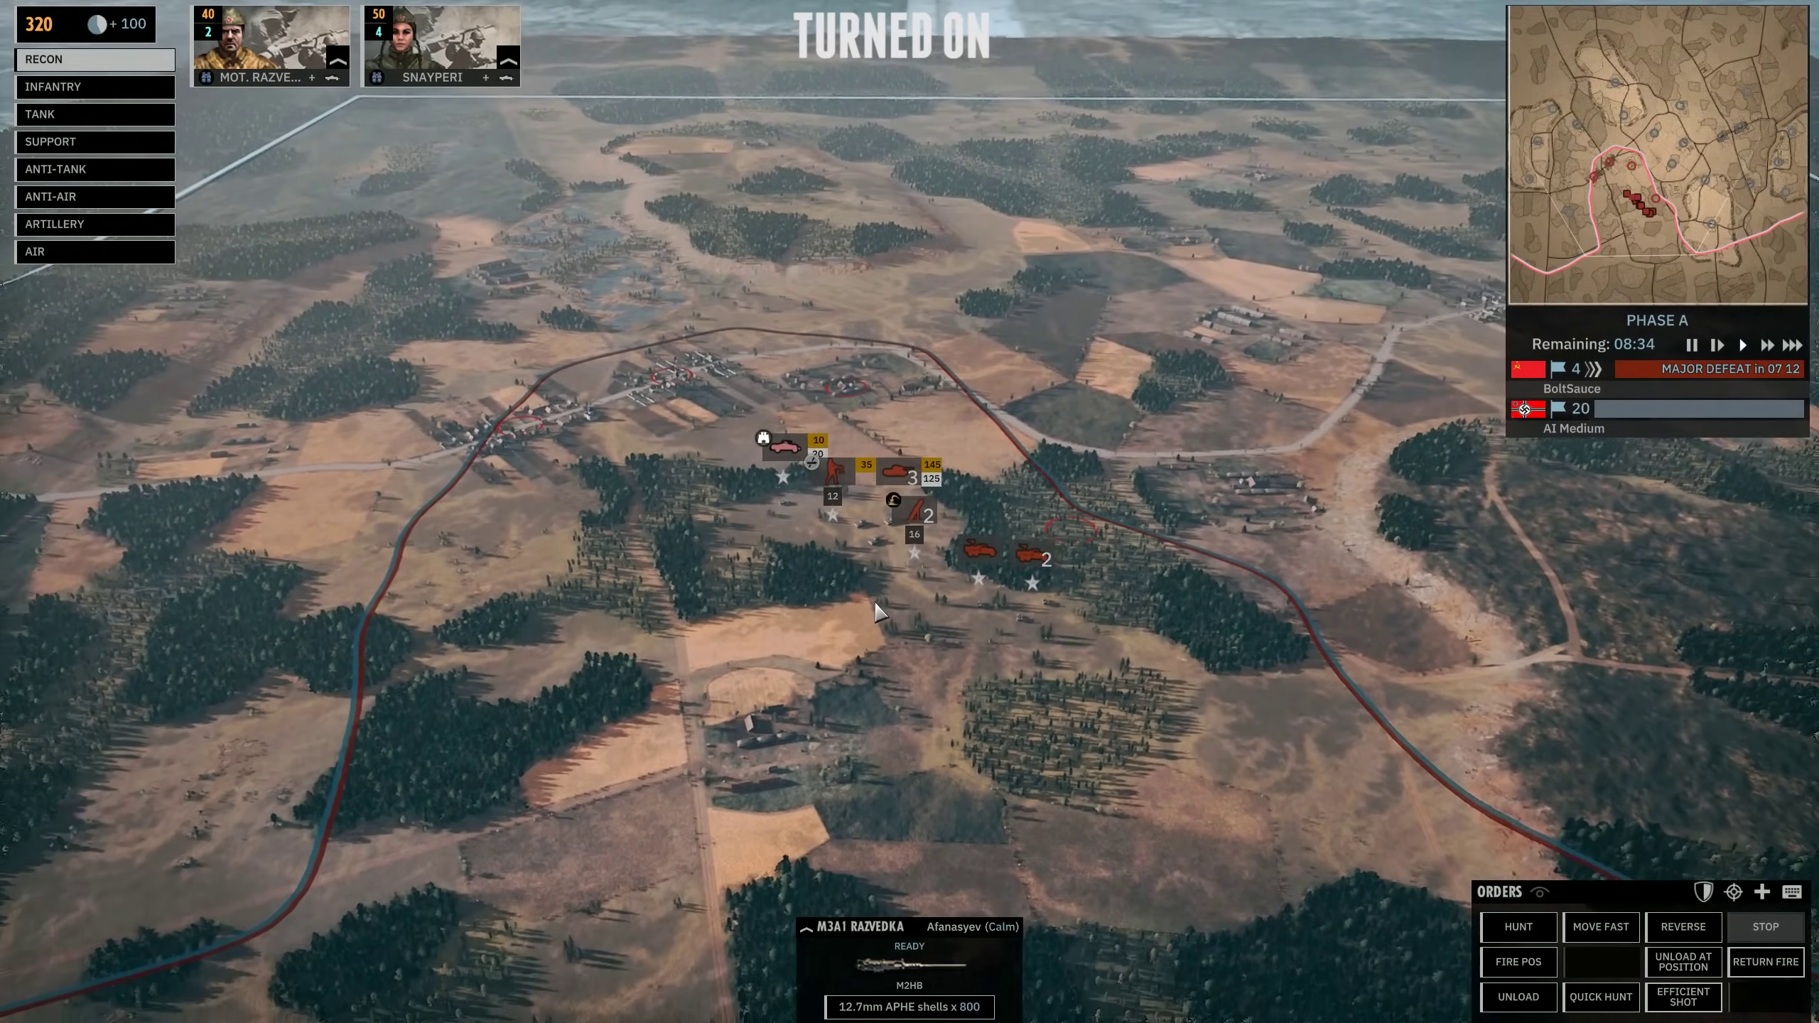
{"action": "scroll", "coordinate": [876, 606], "scroll_direction": "down", "scroll_amount": 5}
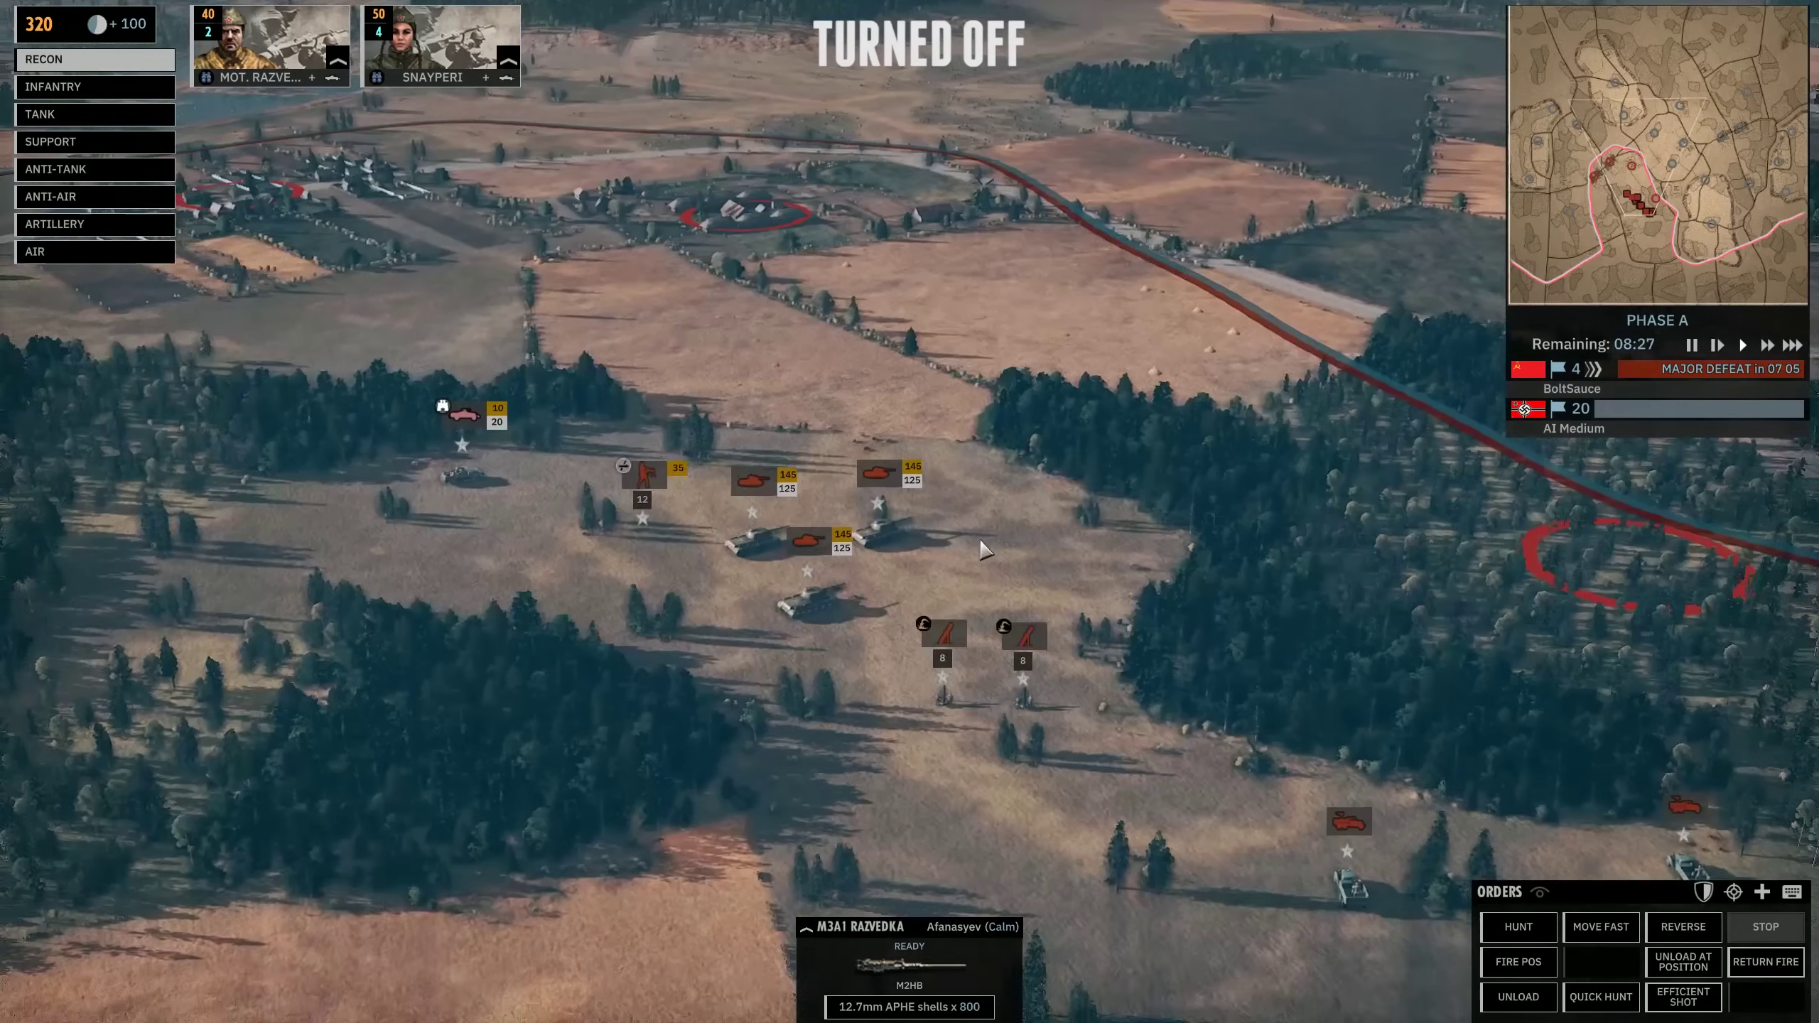
{"action": "scroll", "coordinate": [952, 534], "scroll_direction": "down", "scroll_amount": 5}
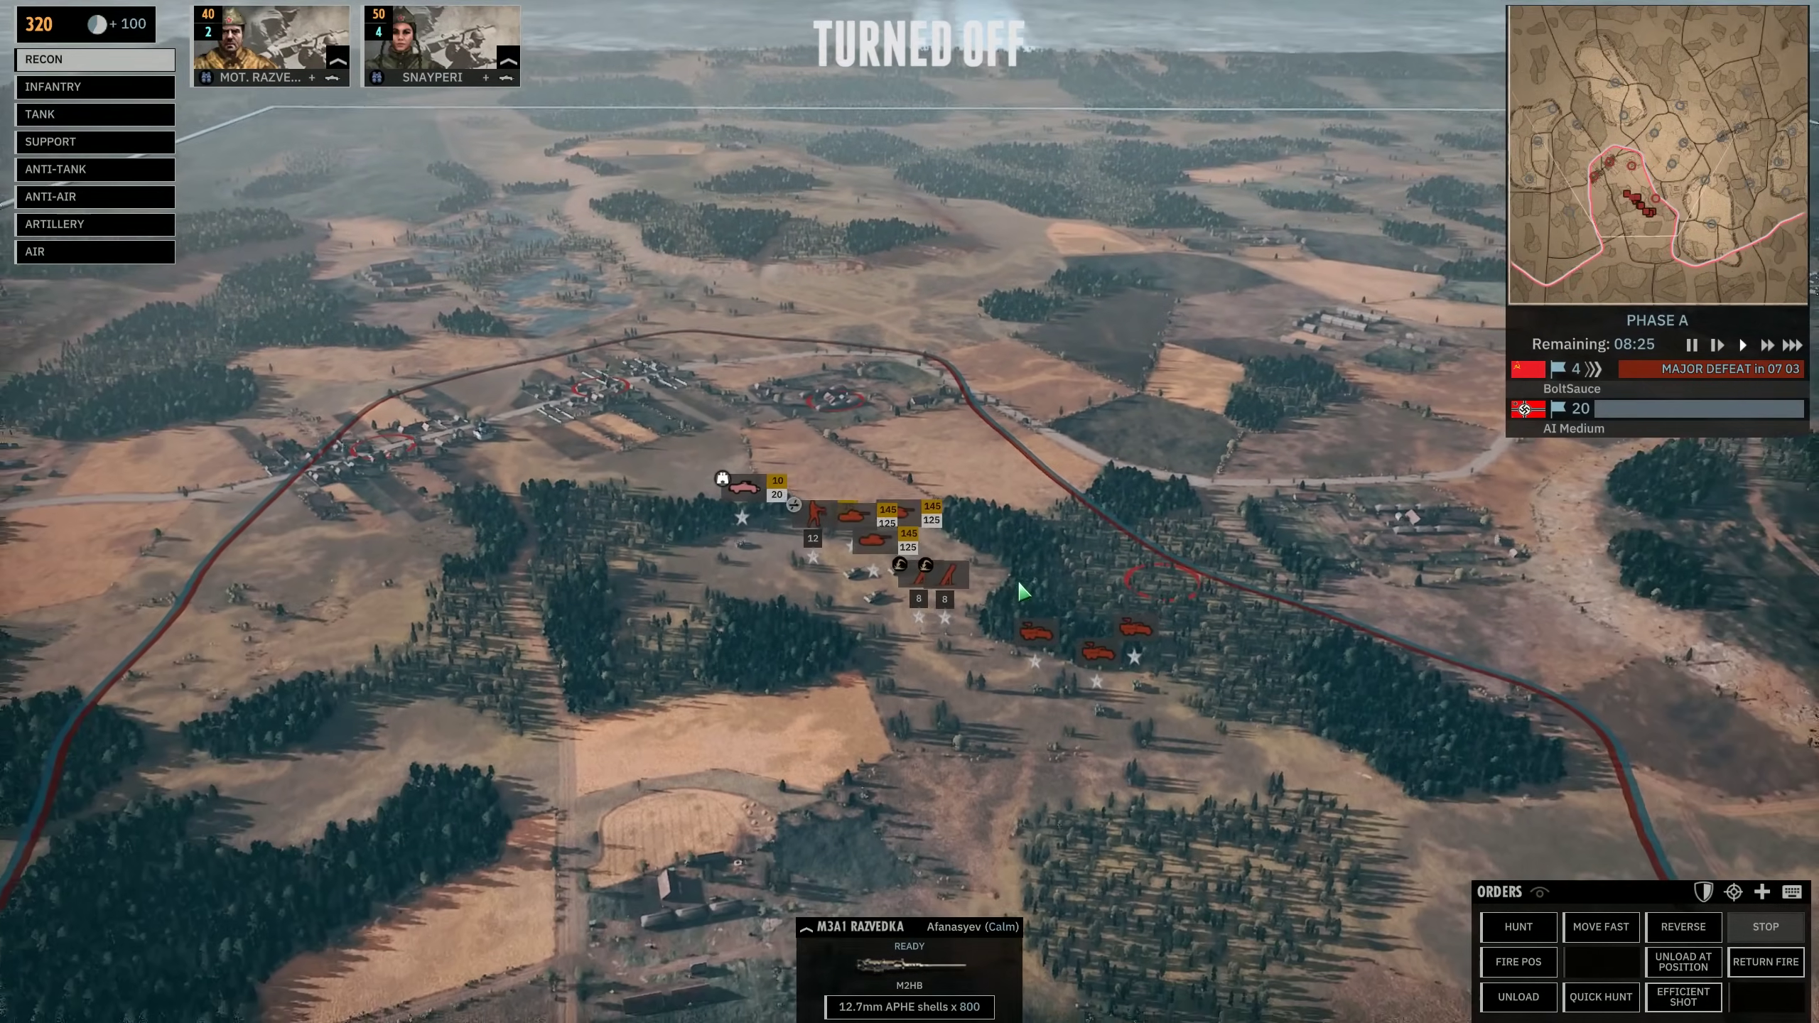
{"action": "scroll", "coordinate": [995, 493], "scroll_direction": "down", "scroll_amount": 5}
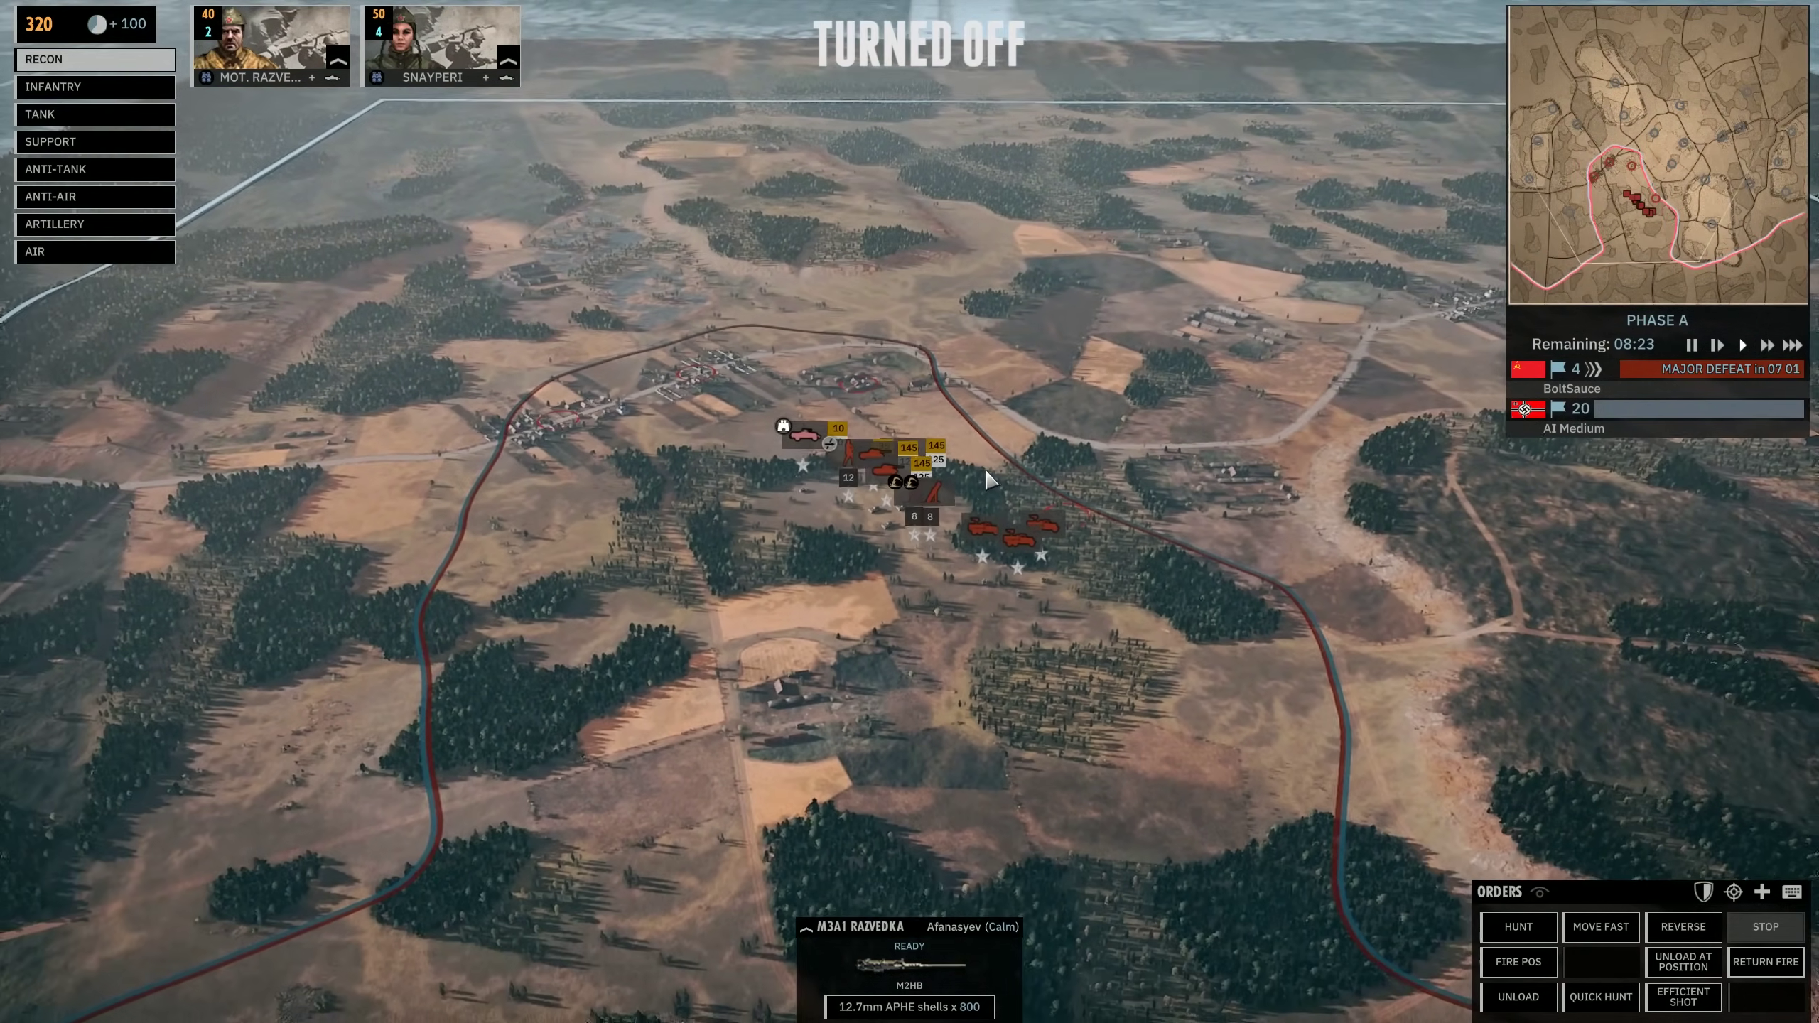
{"action": "scroll", "coordinate": [1001, 466], "scroll_direction": "down", "scroll_amount": 3}
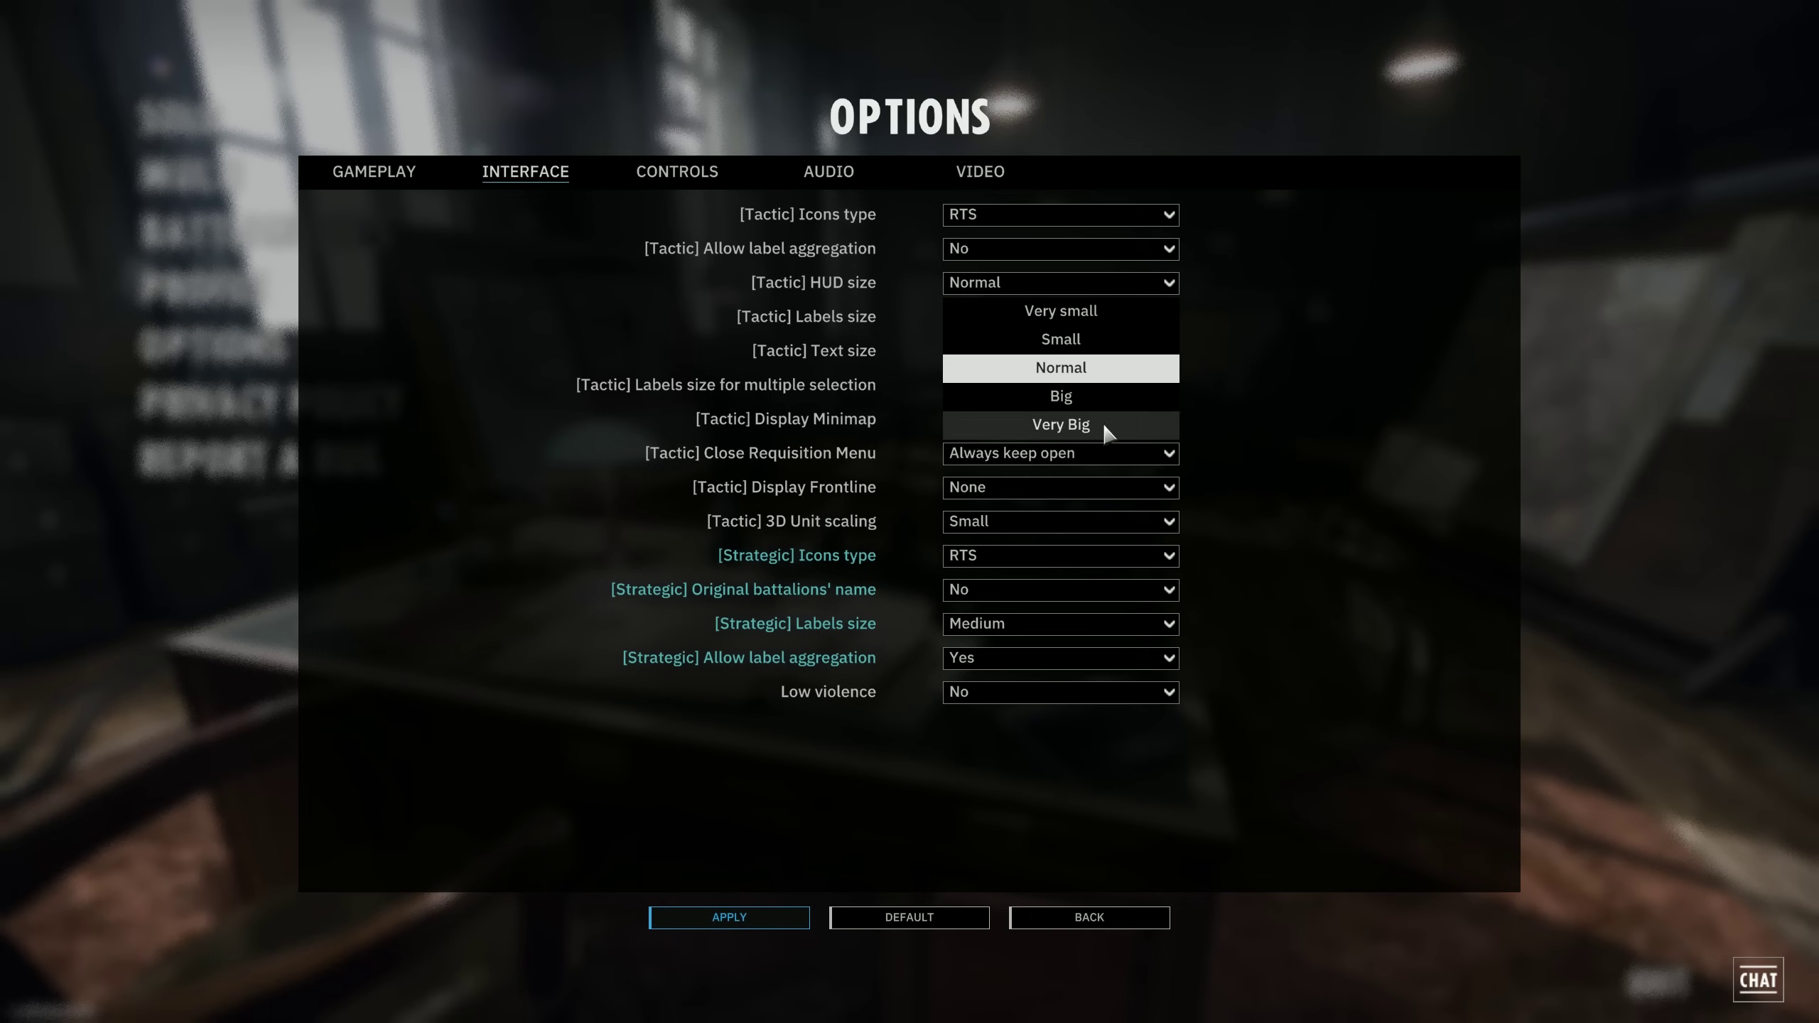
Step: Review the tactical HUD size and Close Requisition Menu choices in the interface options
{"action": "left_click", "coordinate": [1170, 285]}
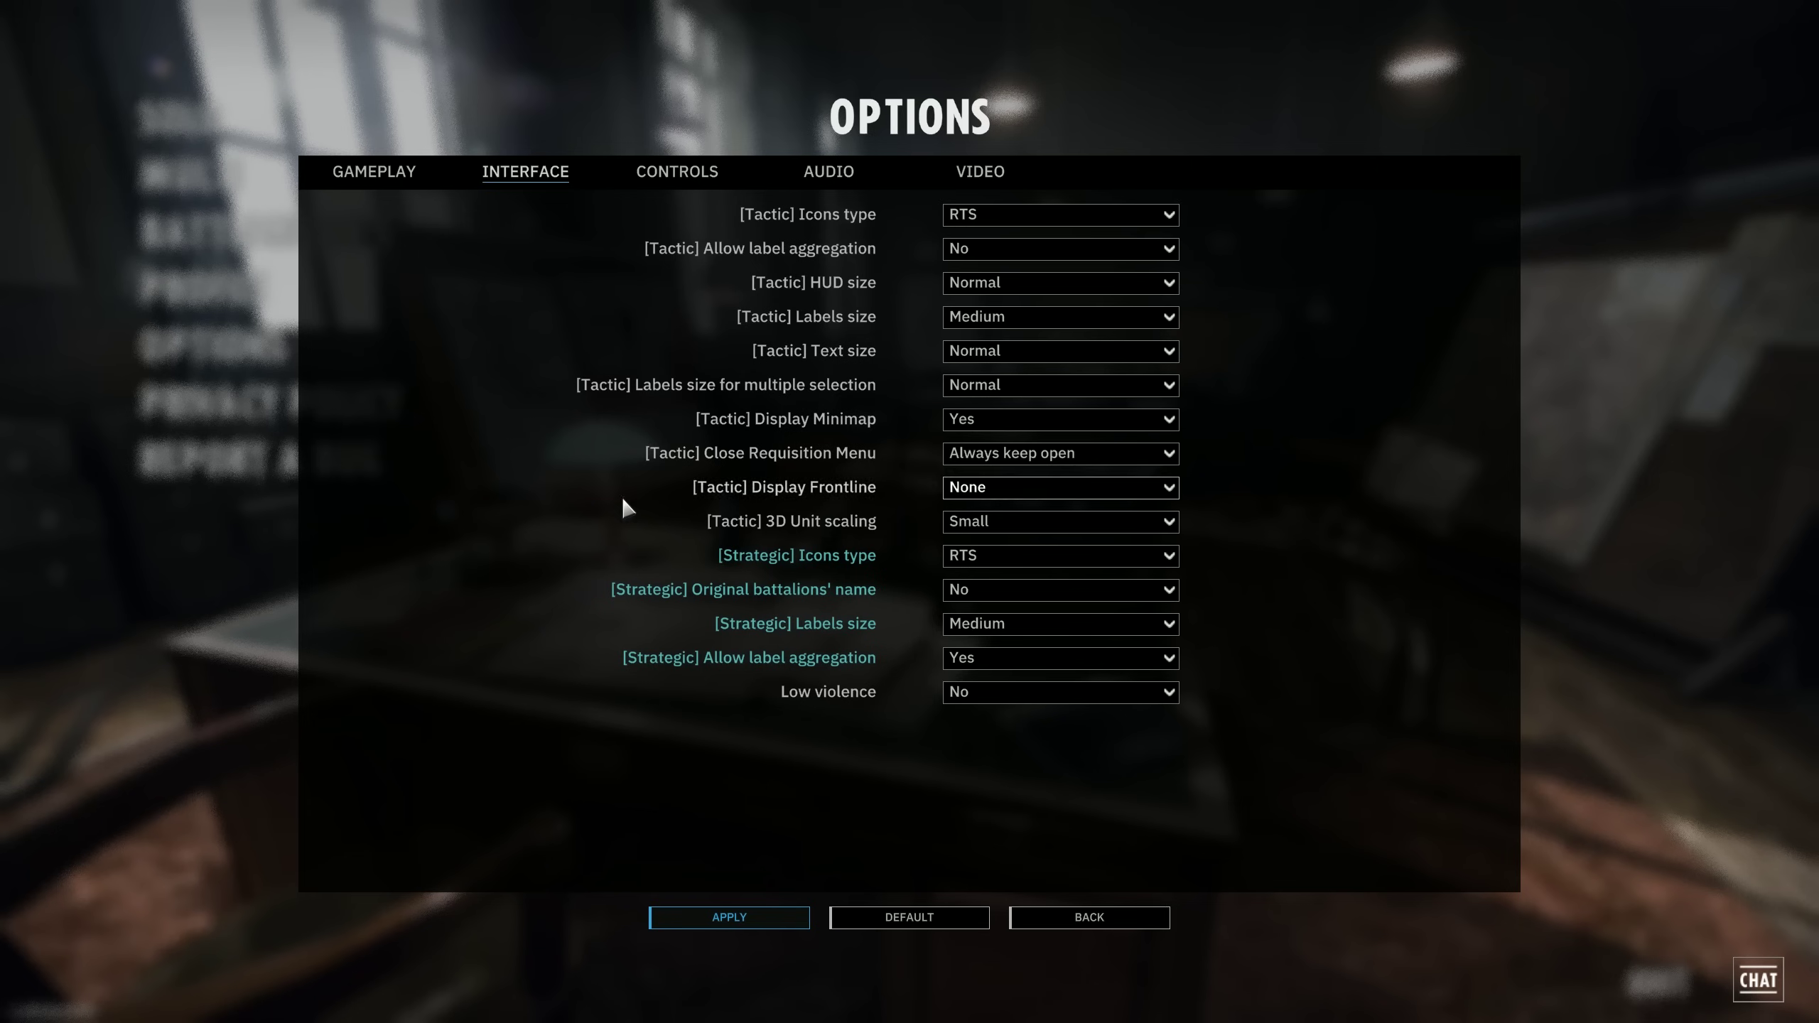
{"action": "left_click", "coordinate": [1094, 462]}
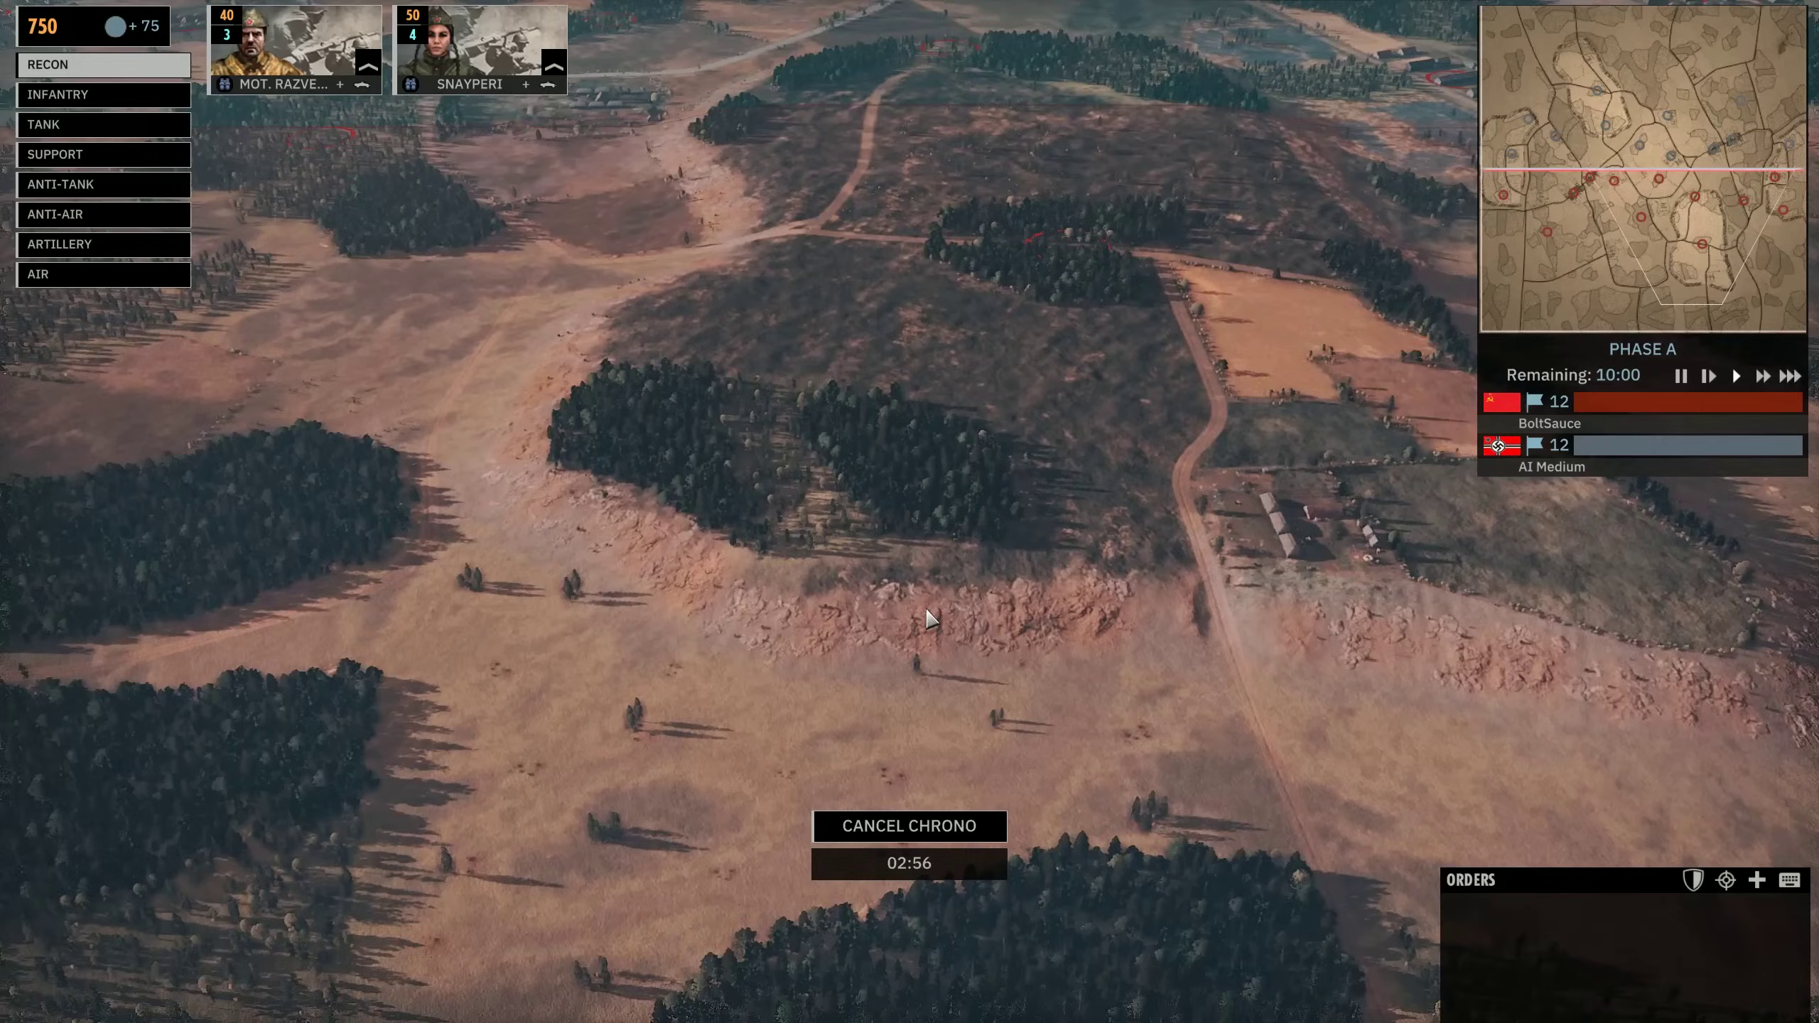
Step: Cancel the deployment countdown and launch the battle
{"action": "key", "text": "w"}
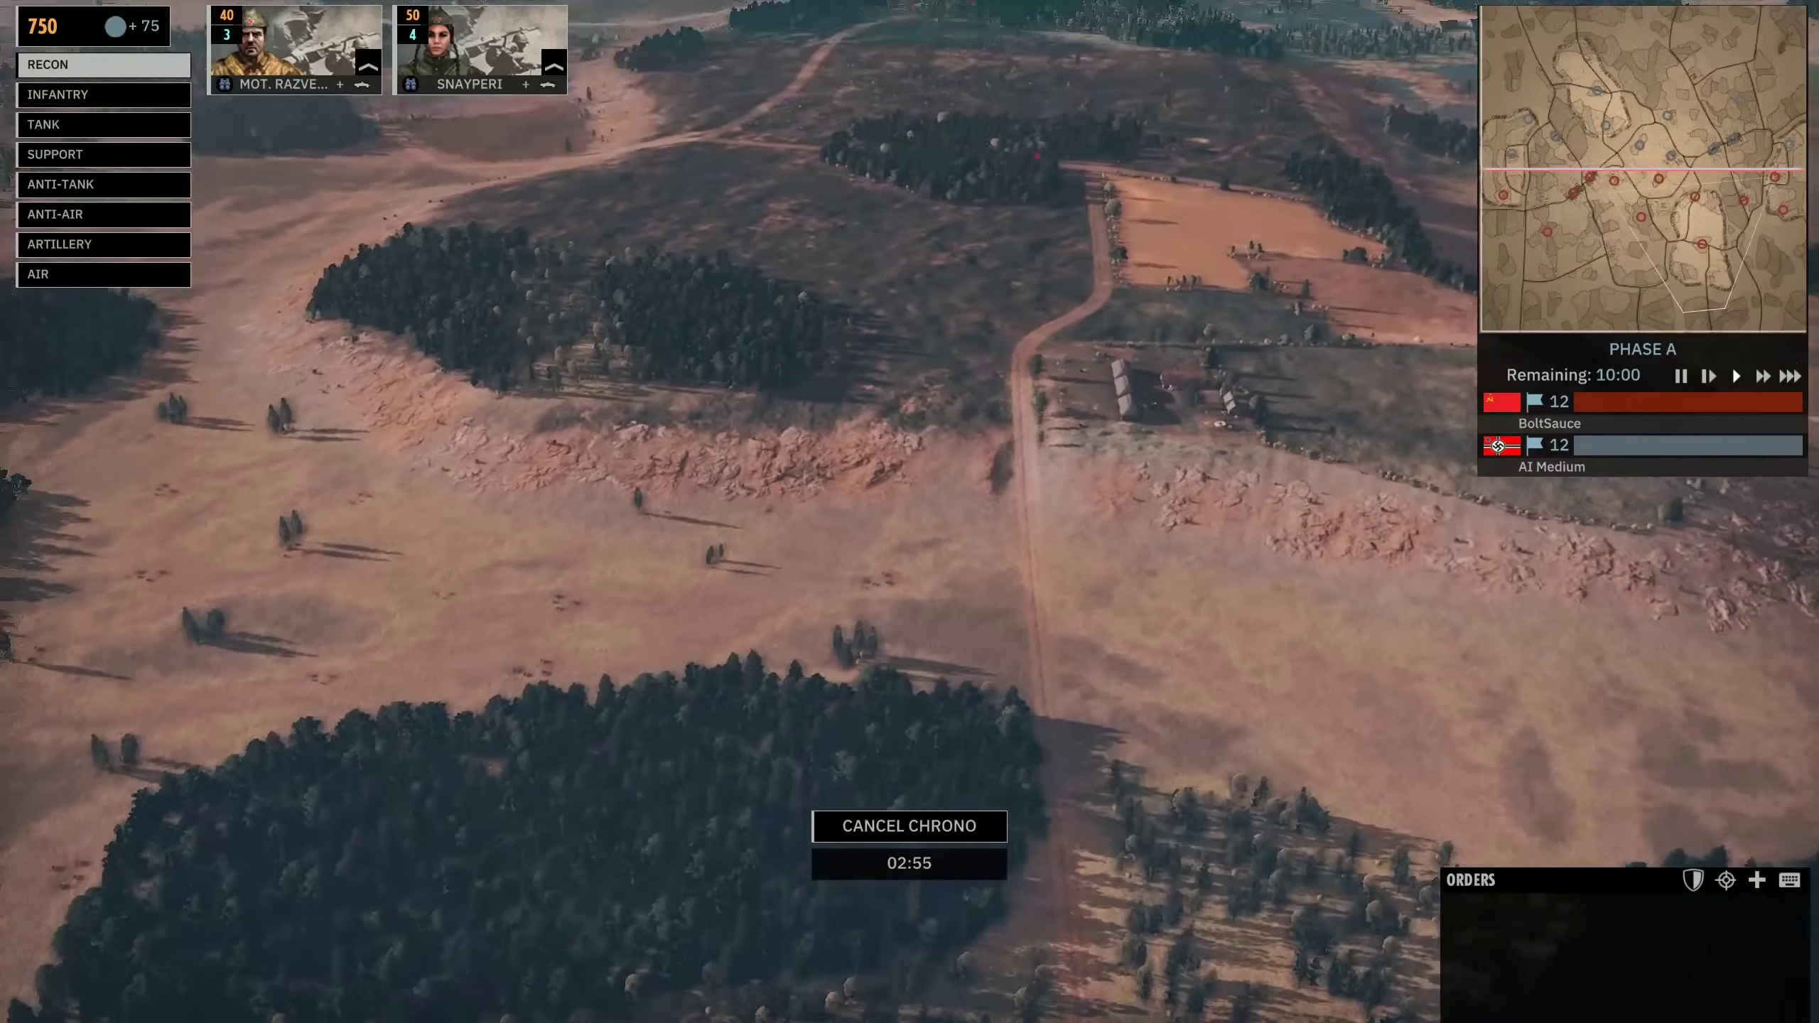
{"action": "key", "text": "w"}
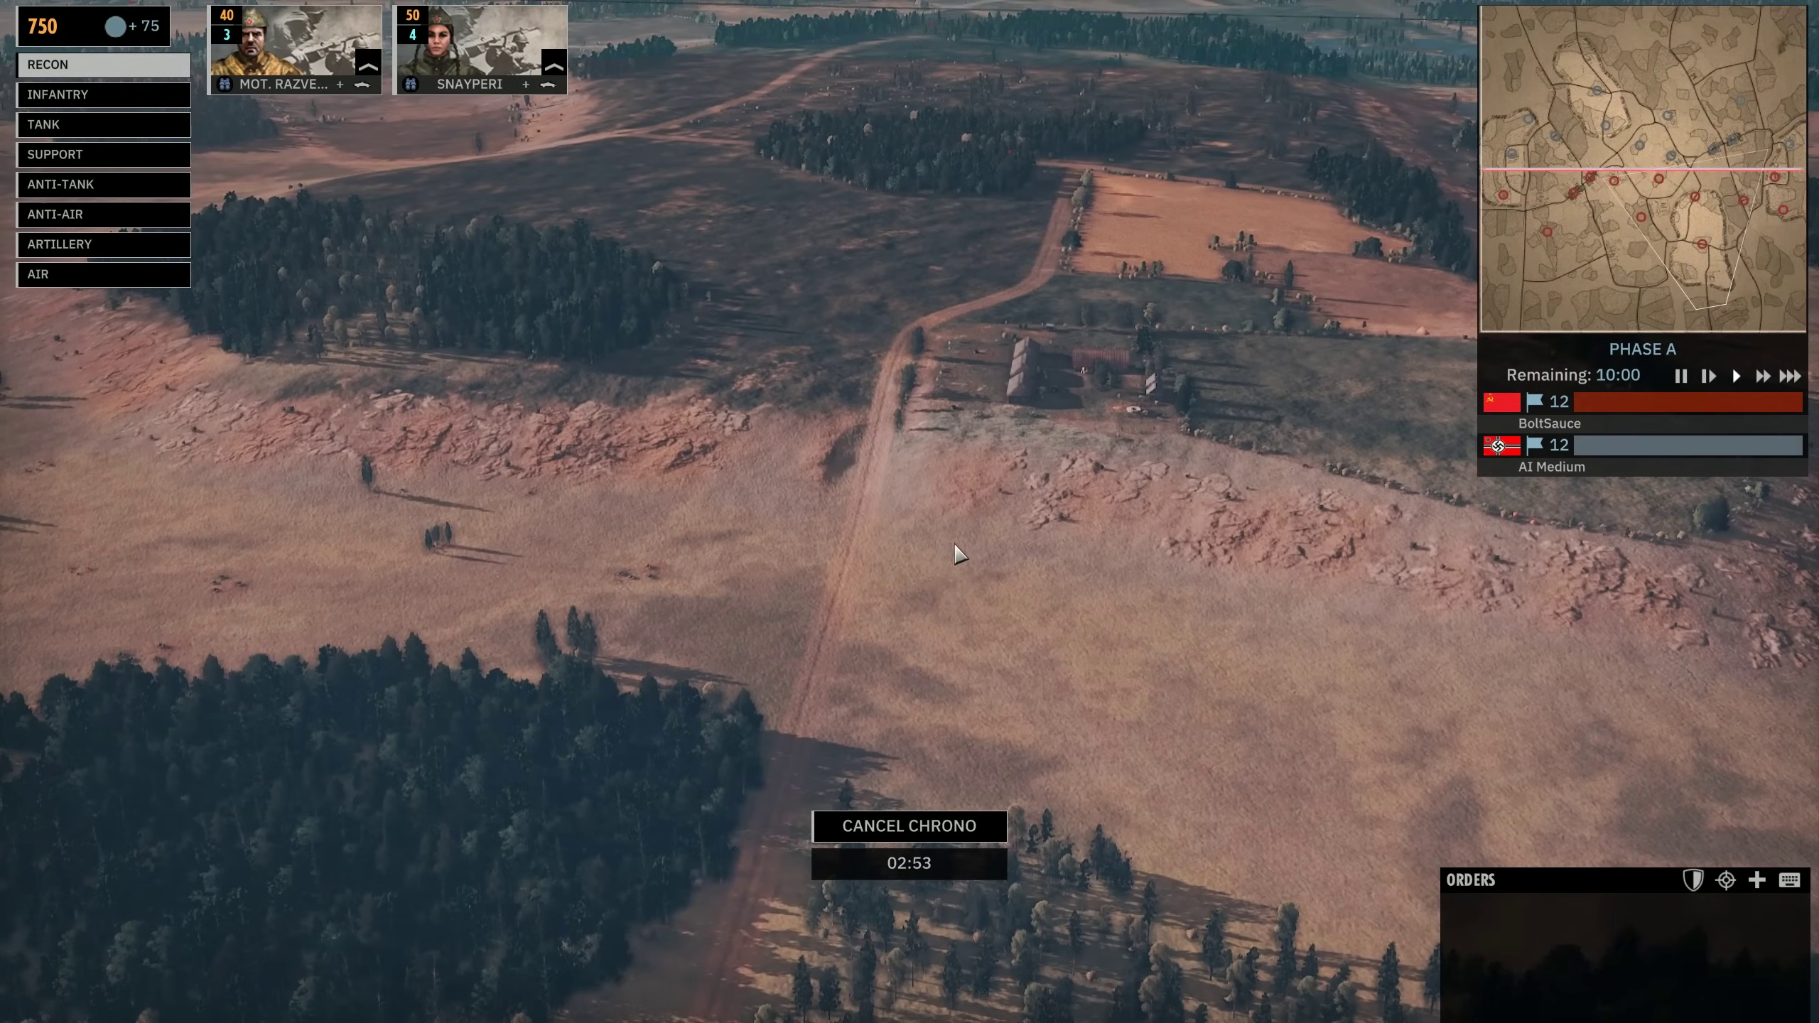
{"action": "left_click", "coordinate": [867, 829]}
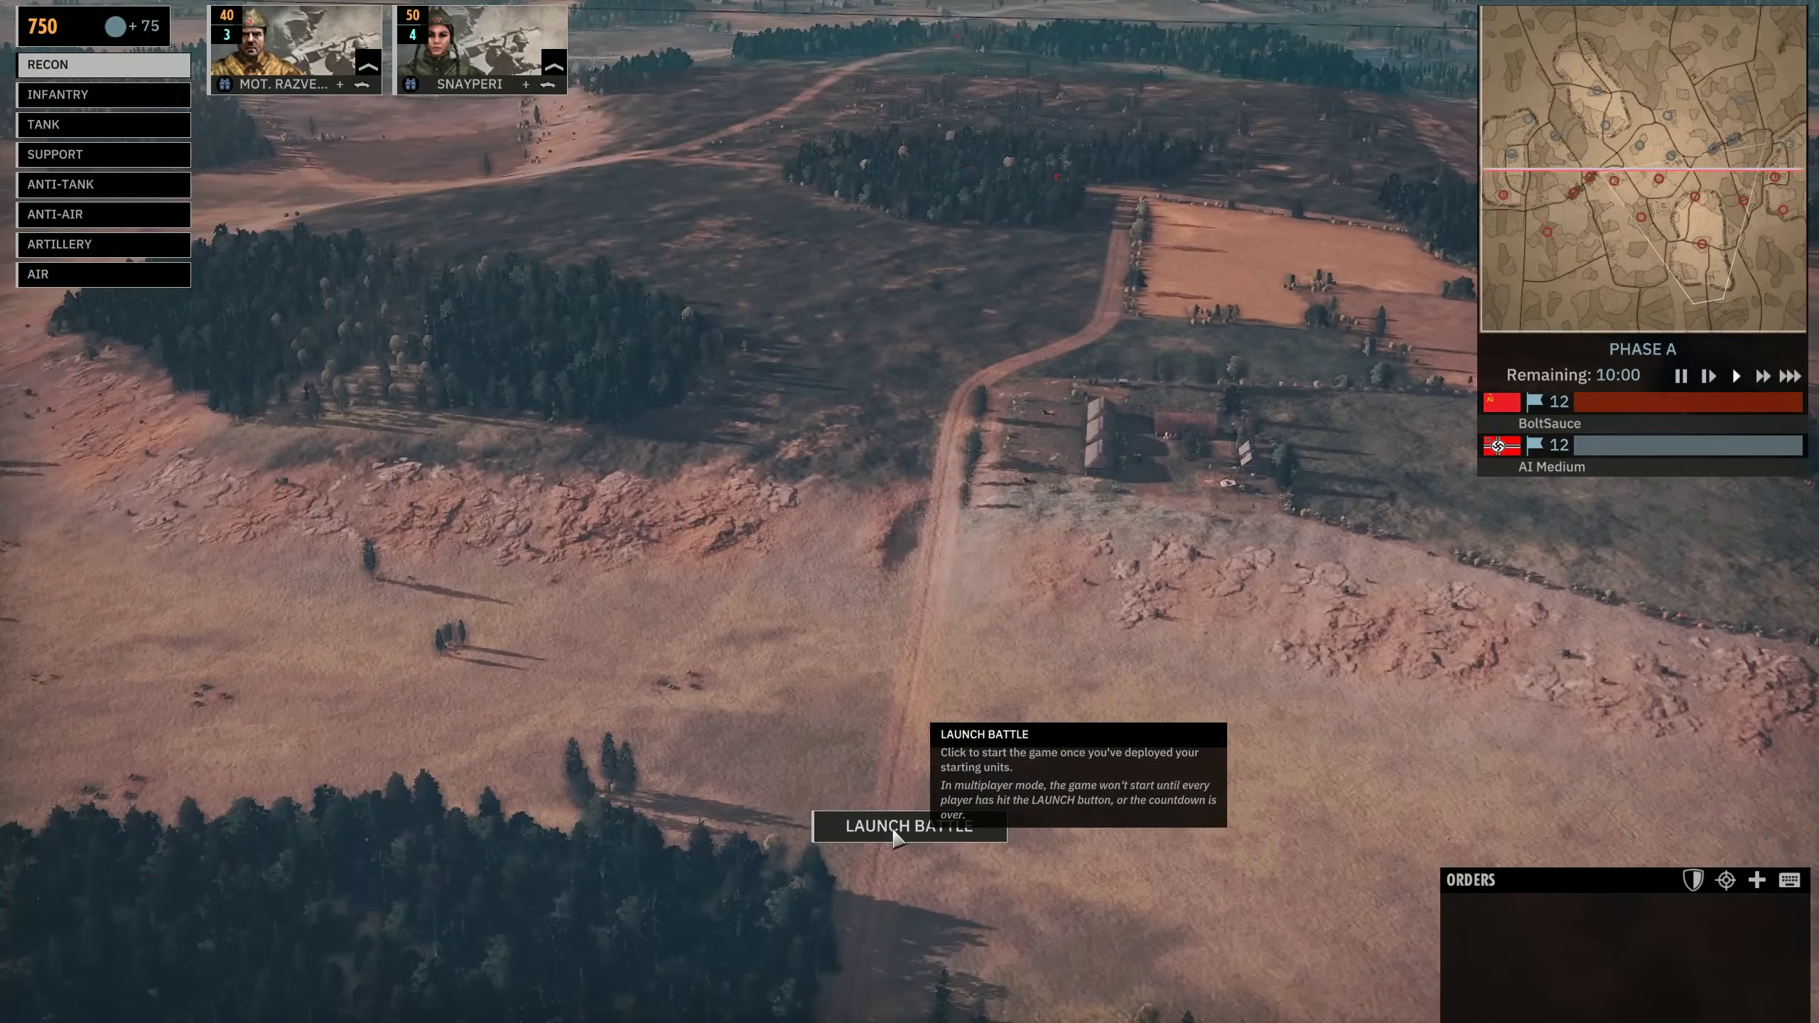
Step: Deploy KV-85 heavy tanks in the open field between the woods and the road
{"action": "left_click", "coordinate": [104, 123]}
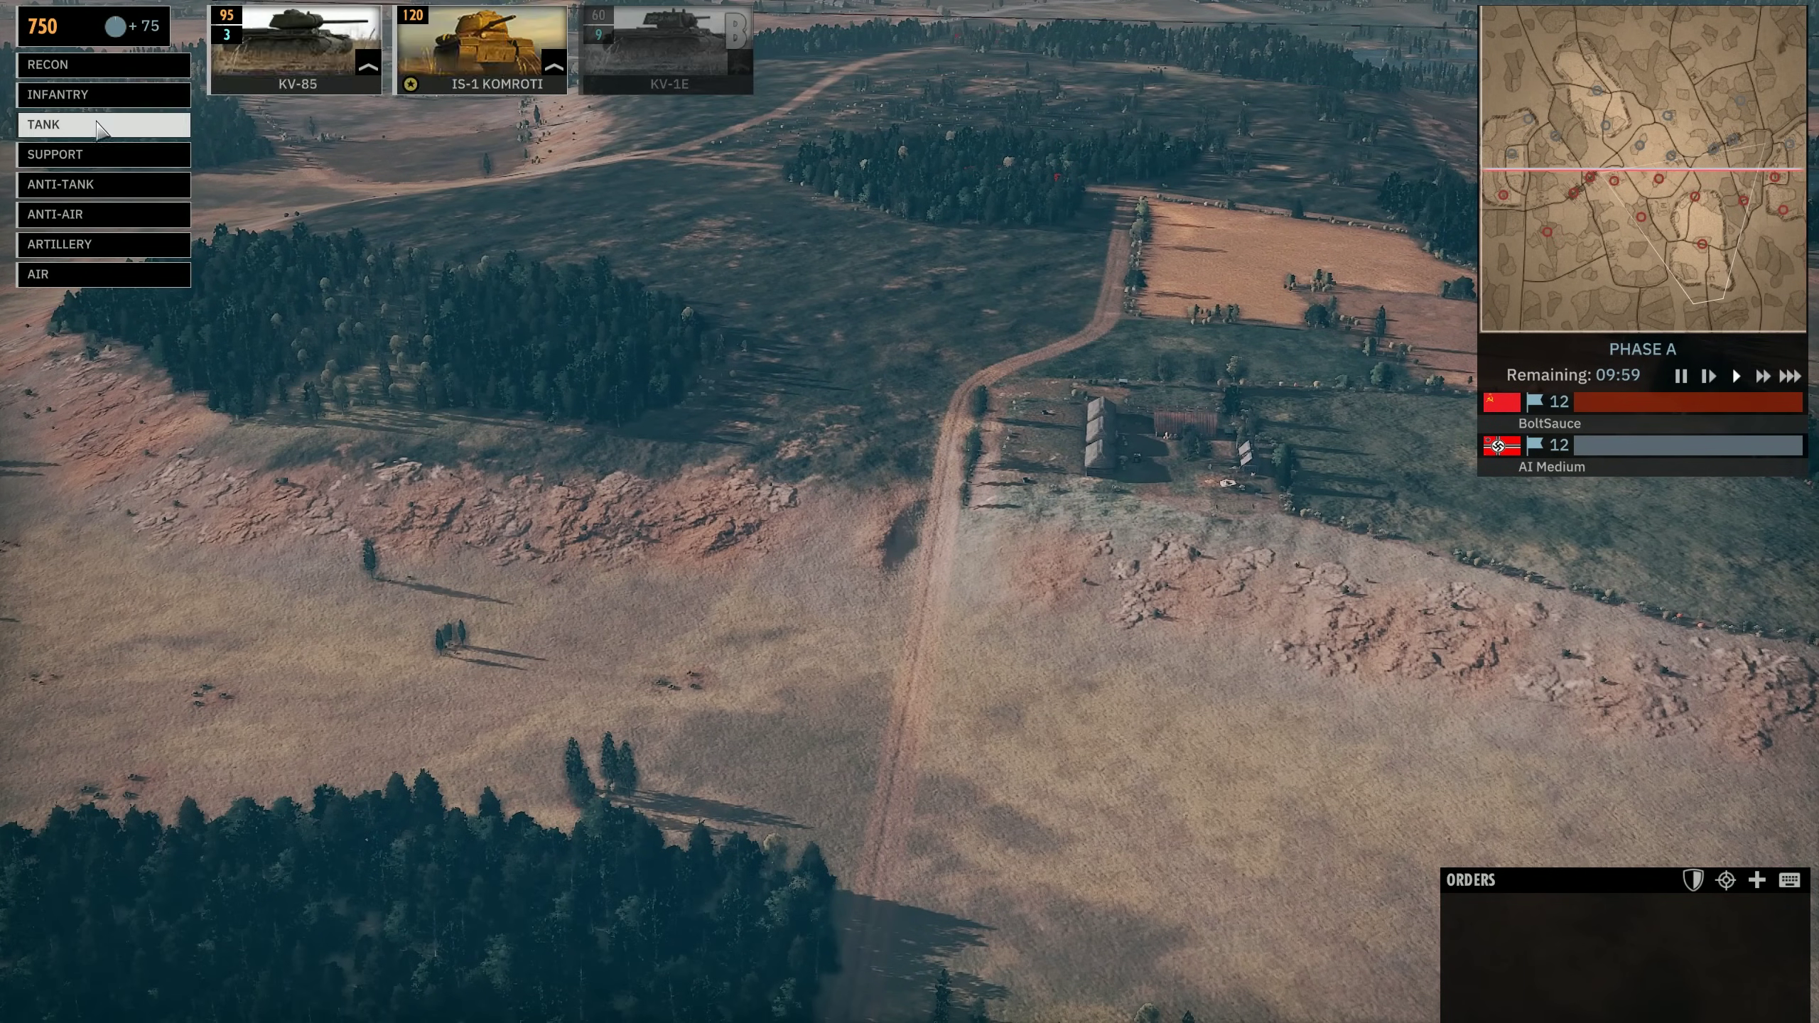
{"action": "left_click", "coordinate": [297, 51]}
{"action": "left_click", "coordinate": [795, 369]}
{"action": "left_click", "coordinate": [881, 371]}
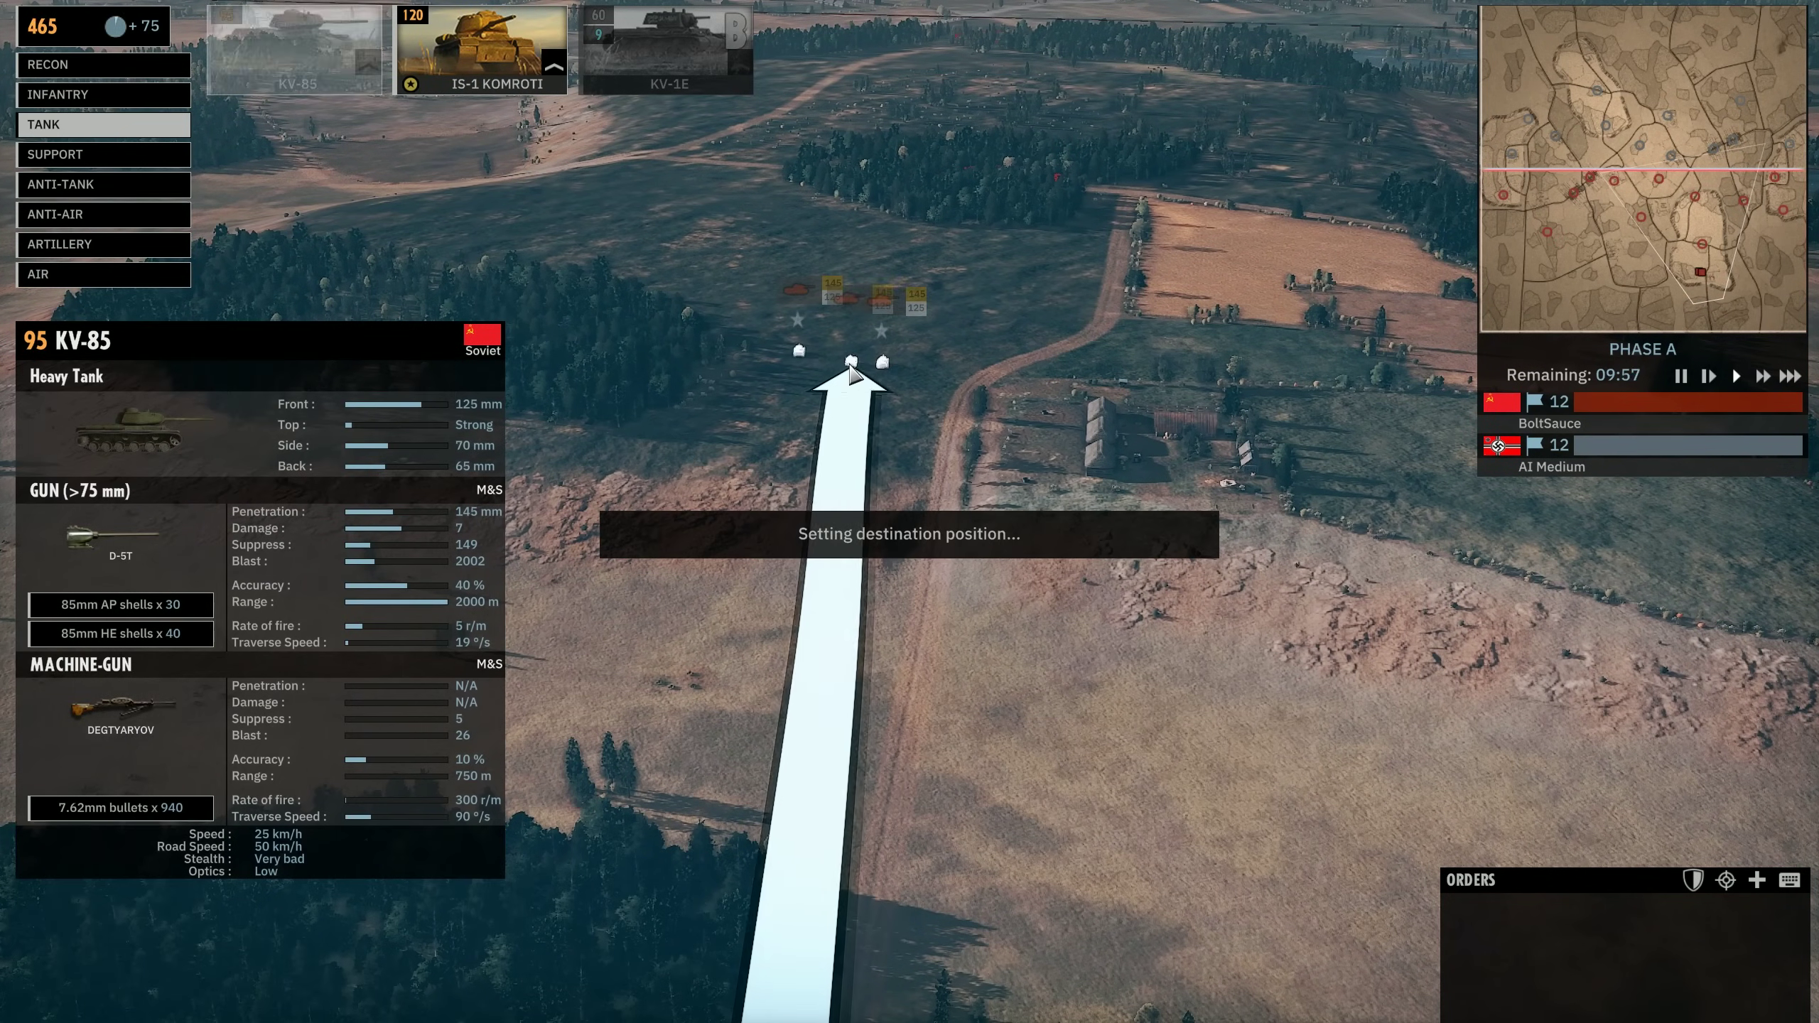
{"action": "right_click", "coordinate": [835, 391]}
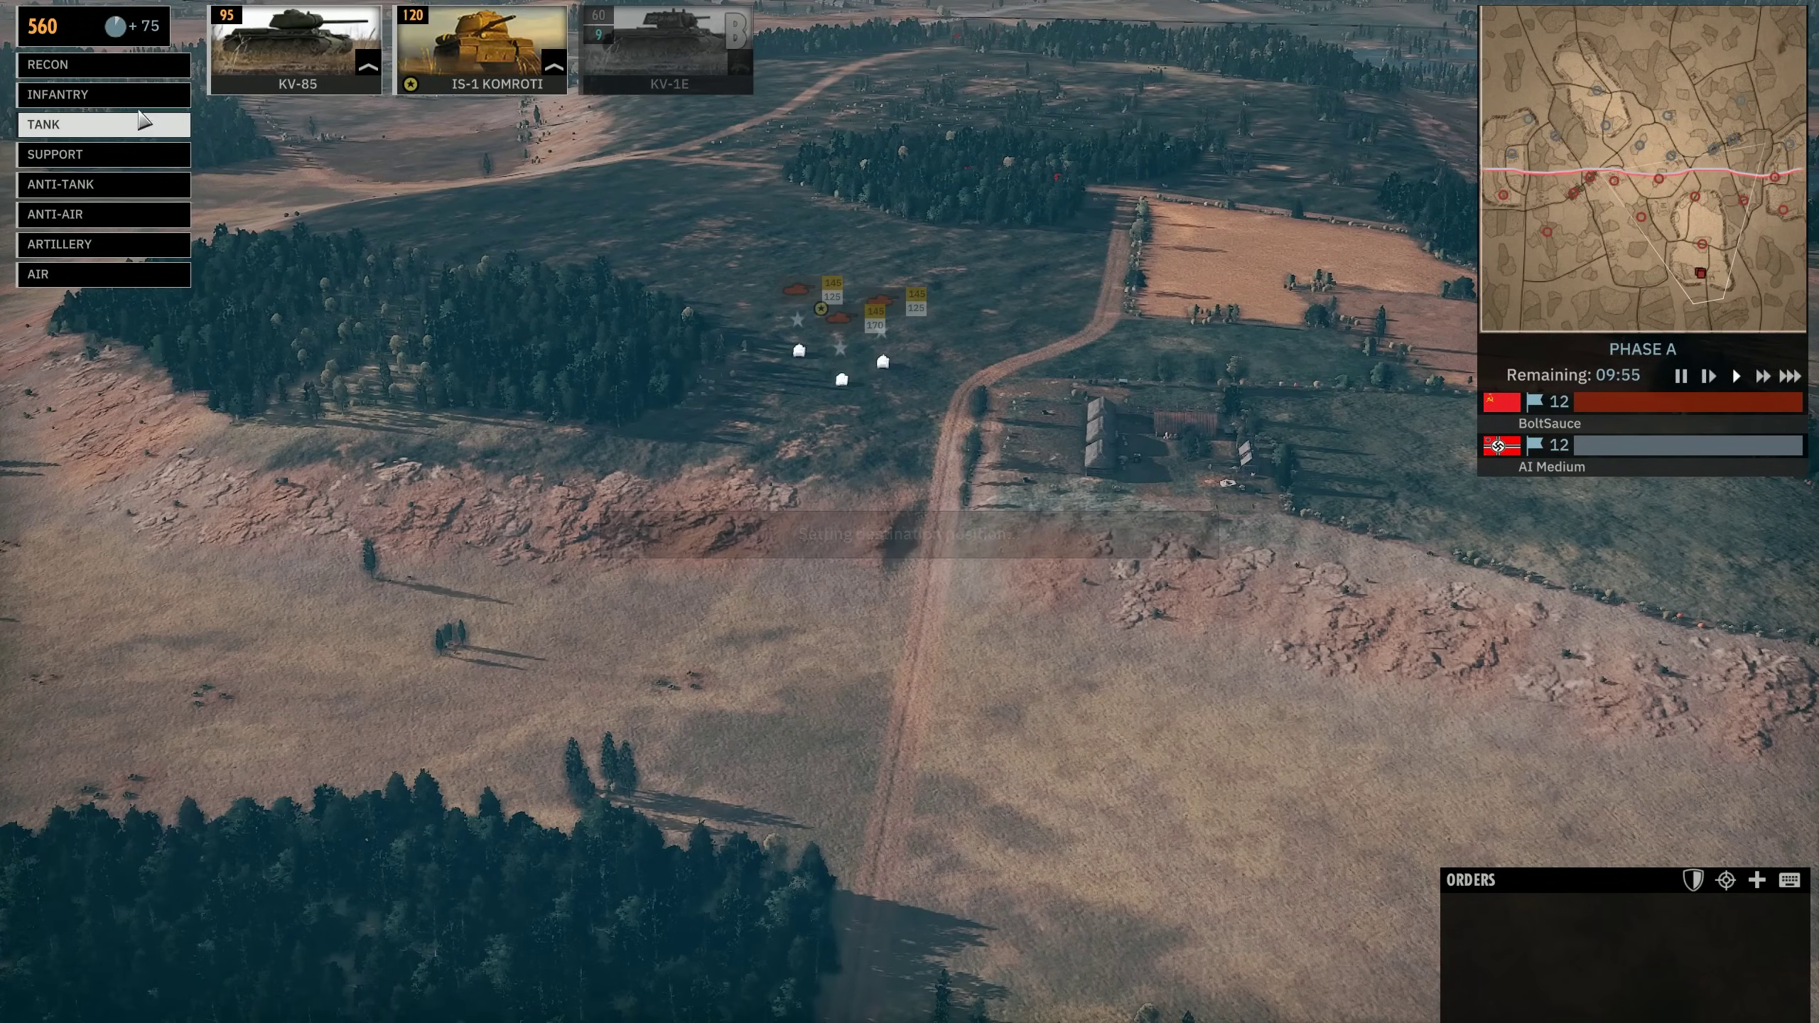
Step: Deploy Gvardyia, Gvardyia (DP) and Avto. Kom. infantry squads around the farm buildings beside the road
{"action": "left_click", "coordinate": [104, 93]}
{"action": "left_click", "coordinate": [332, 83]}
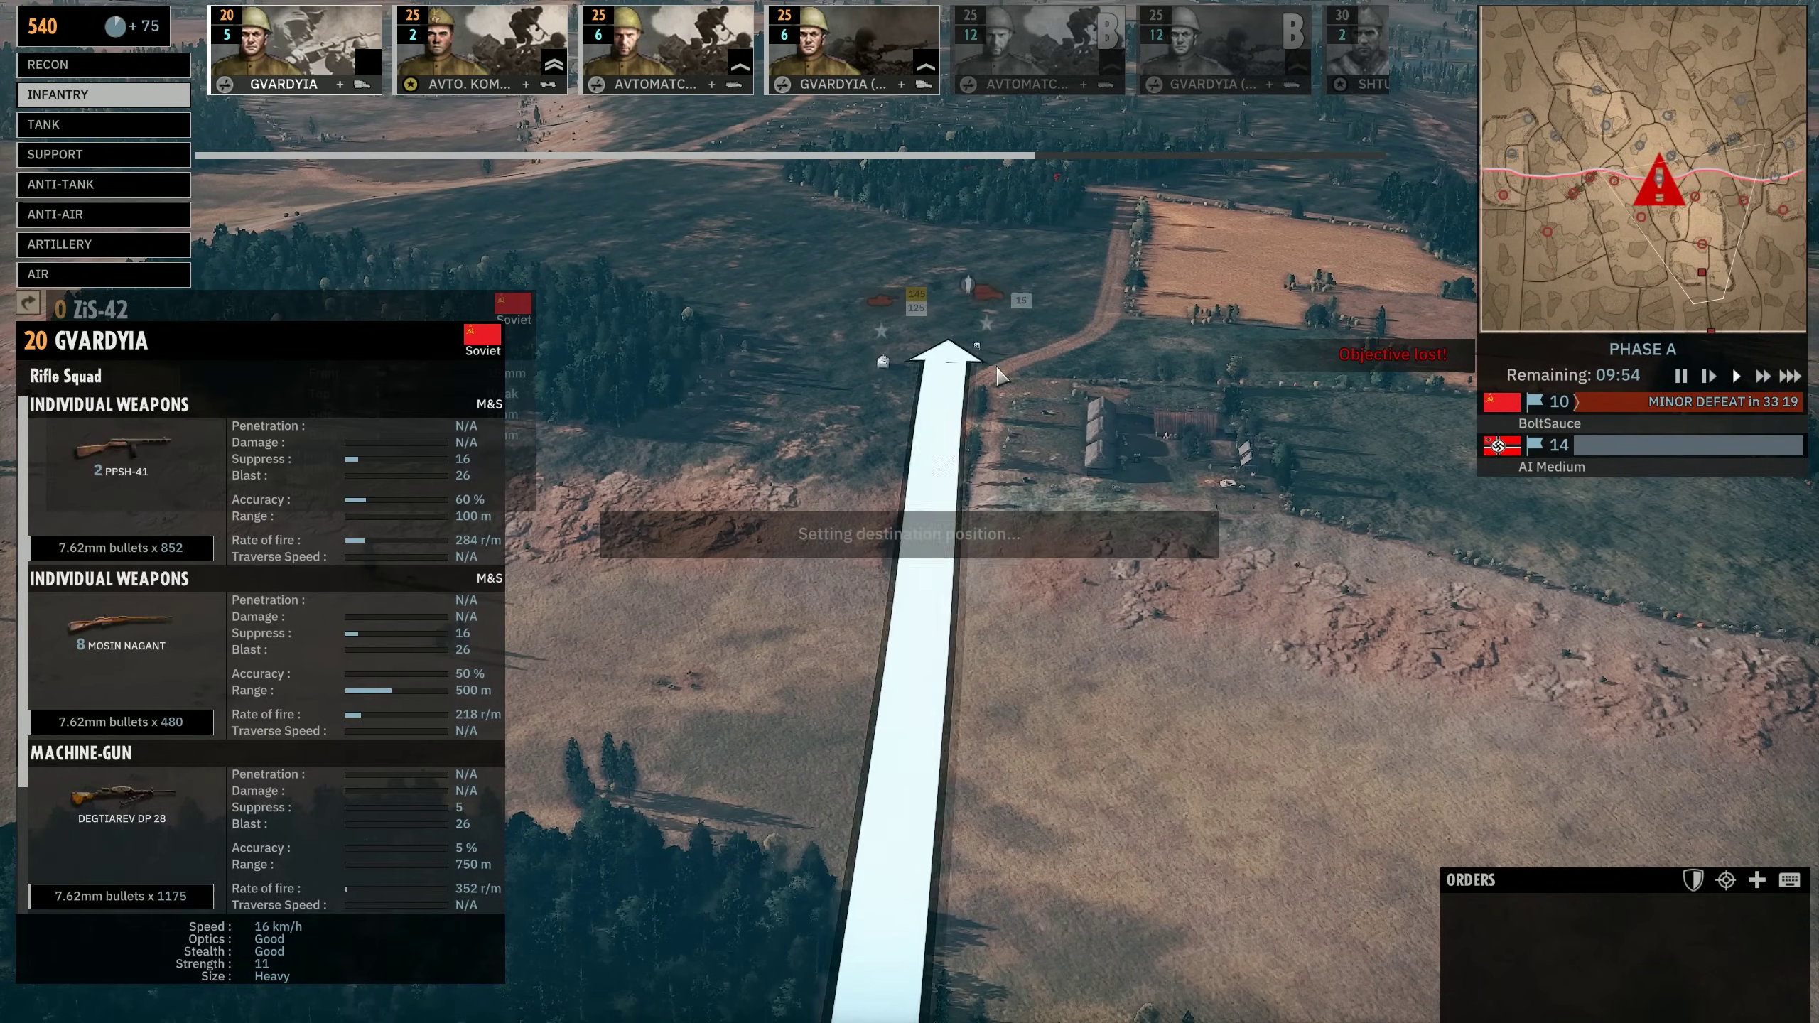
{"action": "left_click", "coordinate": [1112, 494]}
{"action": "left_click", "coordinate": [852, 51]}
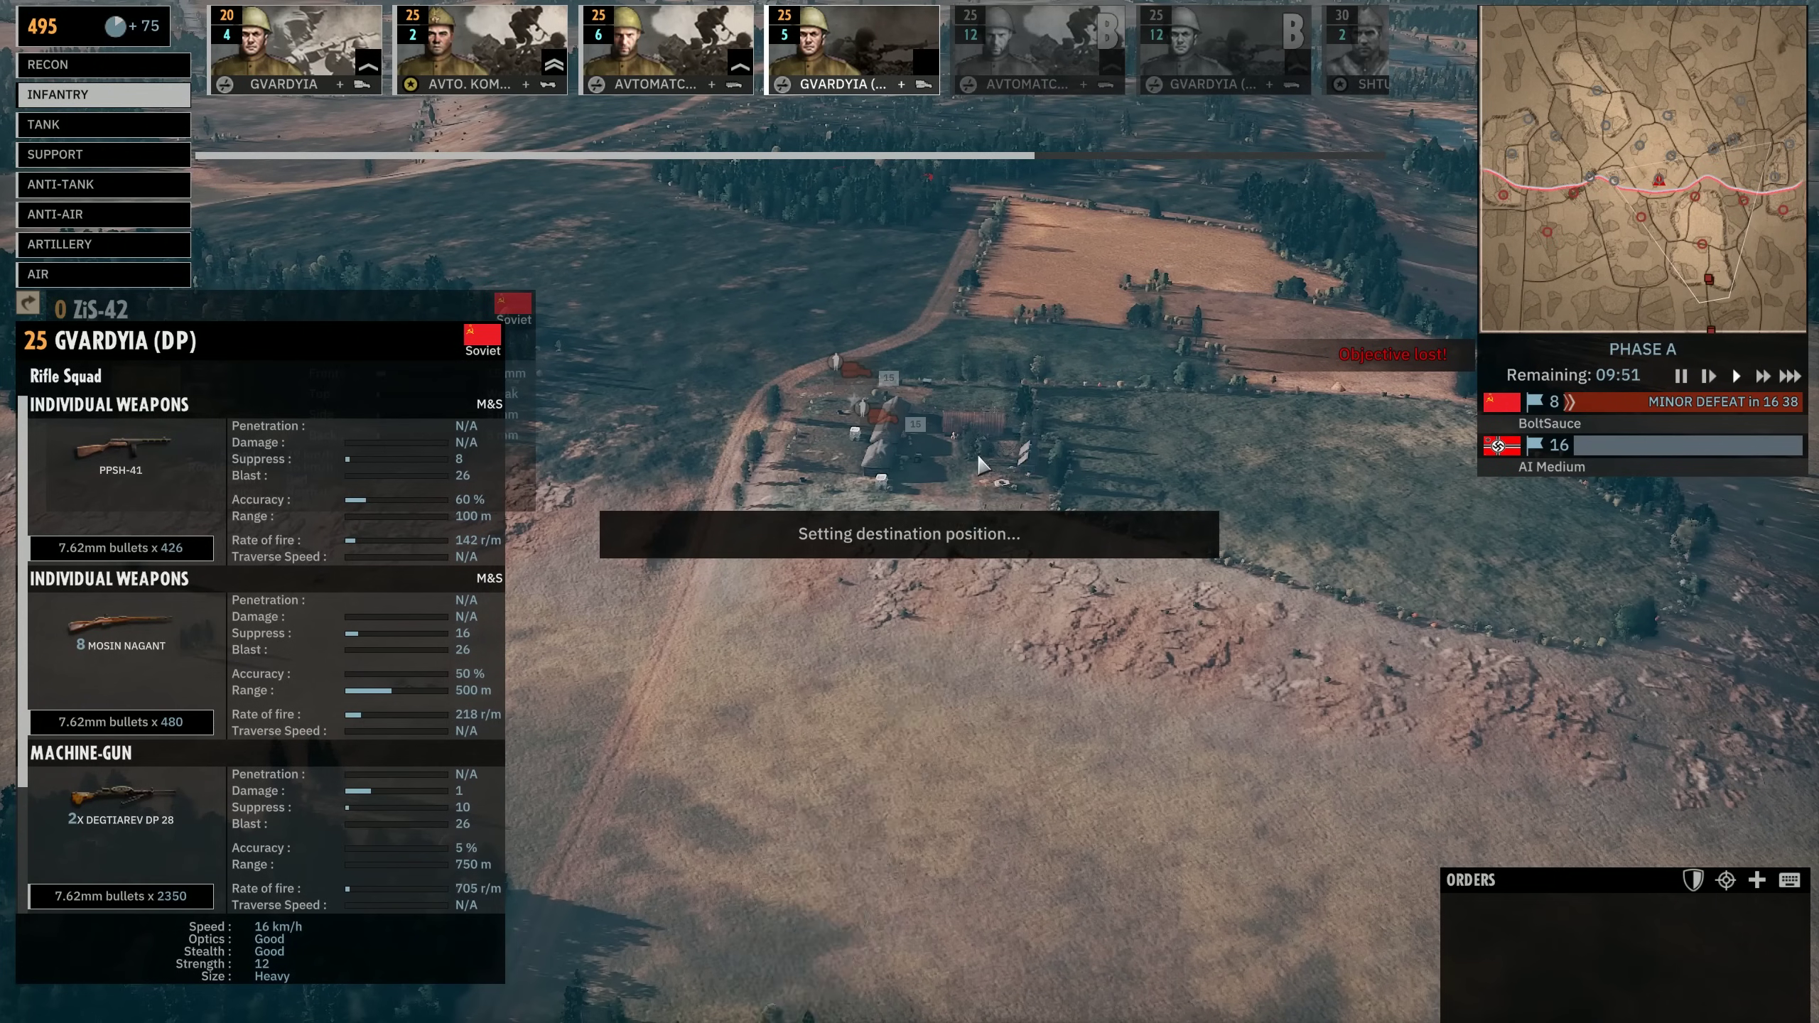
{"action": "right_click", "coordinate": [1009, 488]}
{"action": "left_click", "coordinate": [480, 50]}
{"action": "left_click", "coordinate": [974, 391]}
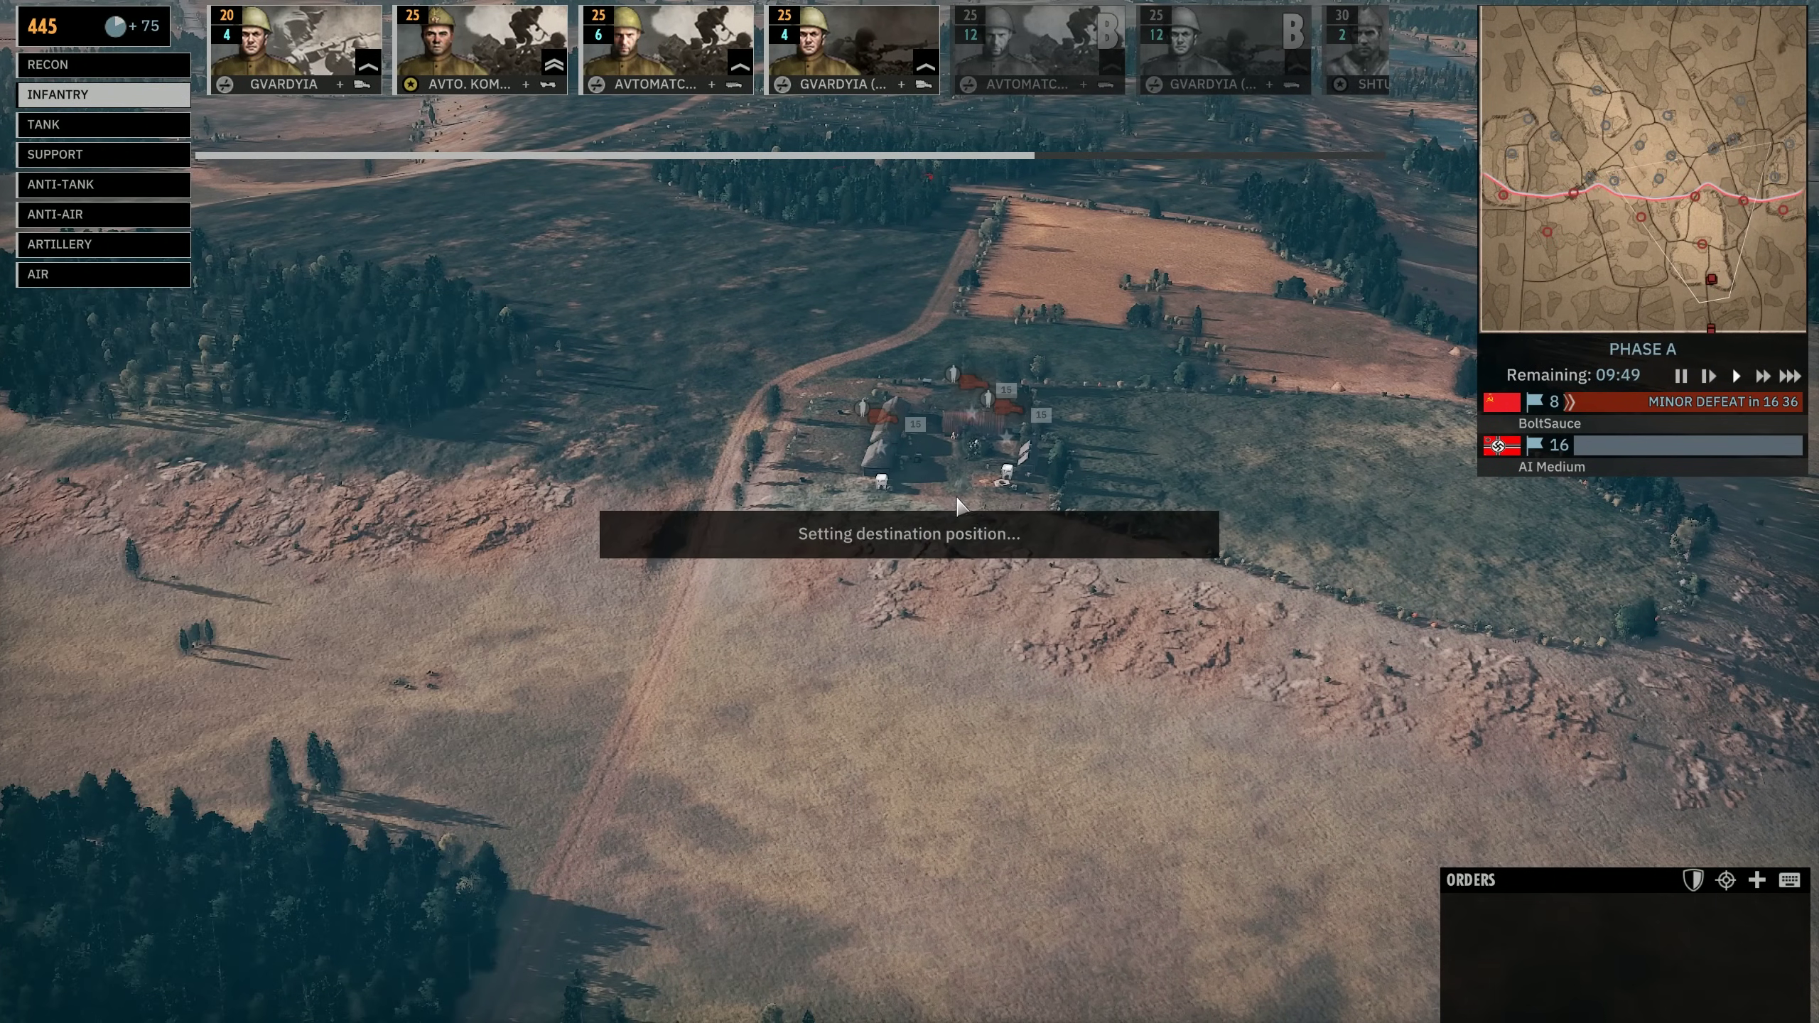
Step: Deploy 53-K 45mm anti-tank guns along the edge of the woods above the cliff
{"action": "left_click", "coordinate": [107, 184]}
{"action": "mouse_move", "coordinate": [282, 72]}
{"action": "key", "text": "Left"}
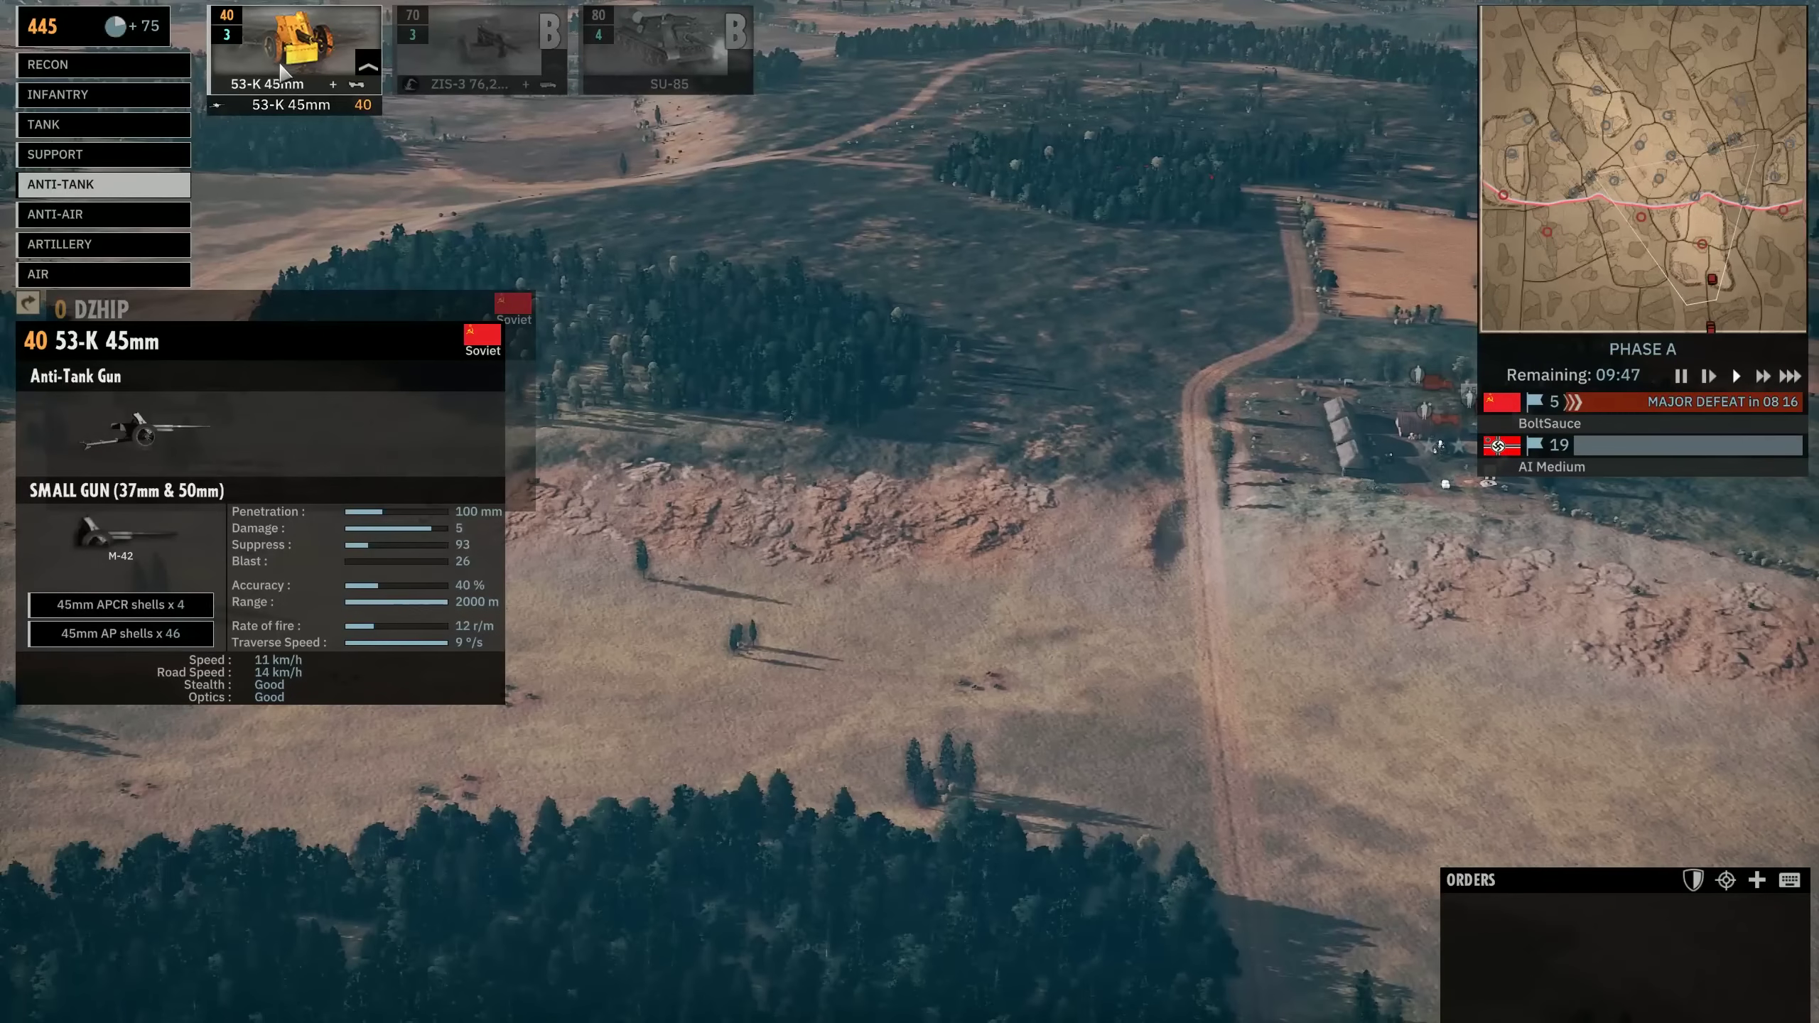
{"action": "left_click", "coordinate": [283, 72]}
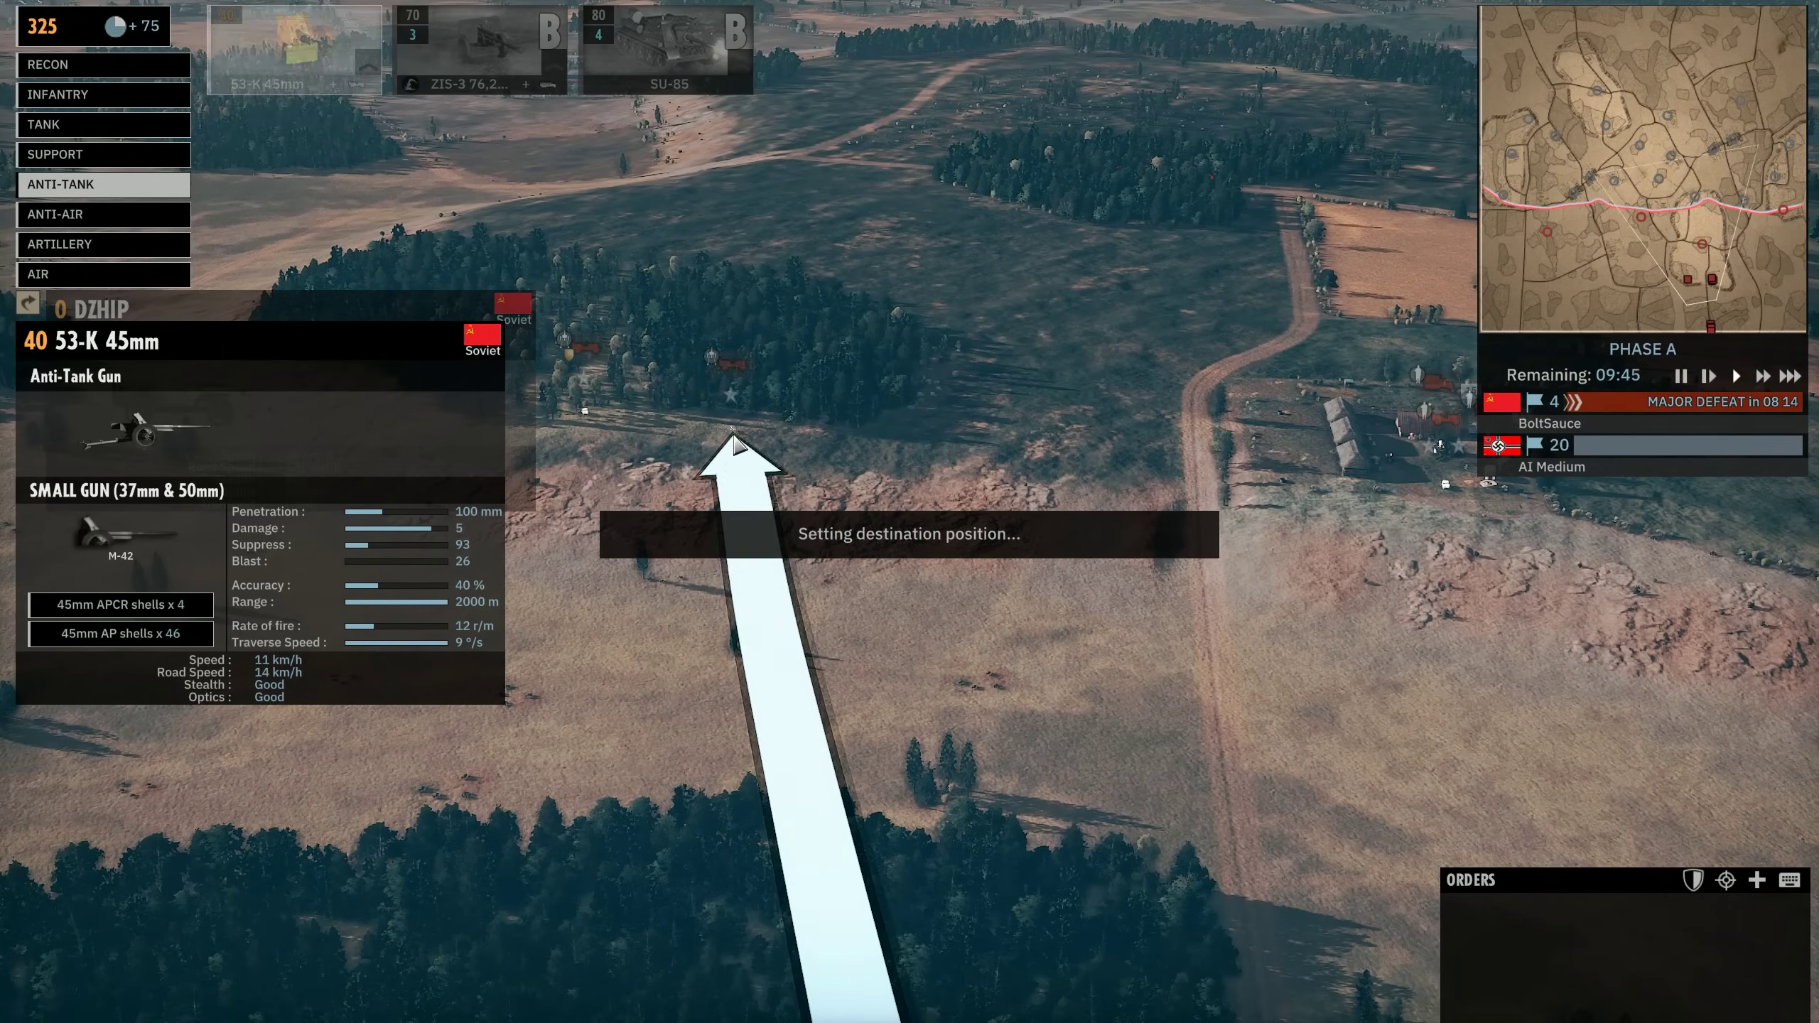
{"action": "left_click", "coordinate": [731, 462]}
Step: Purchase two YAK-9B fighter bombers and close the air unit selection
{"action": "left_click", "coordinate": [104, 273]}
{"action": "key", "text": "Right"}
{"action": "left_click", "coordinate": [480, 50]}
{"action": "left_click", "coordinate": [480, 50]}
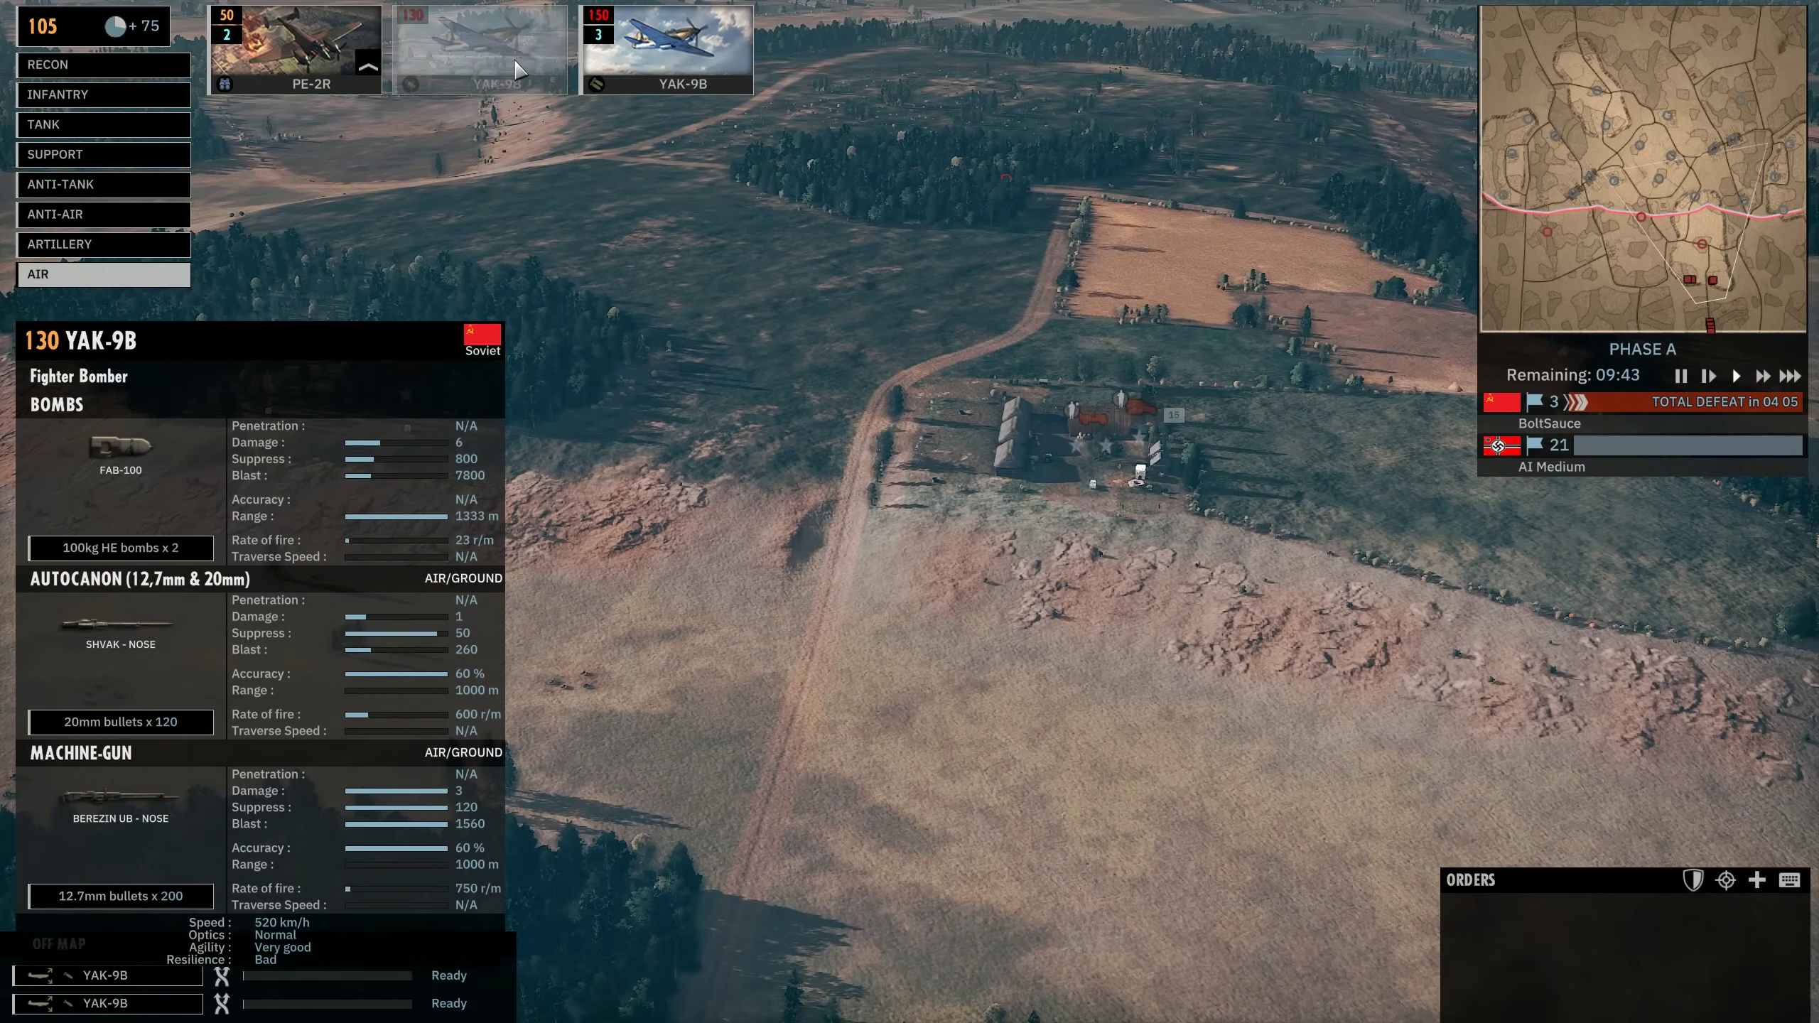
{"action": "left_click", "coordinate": [172, 274]}
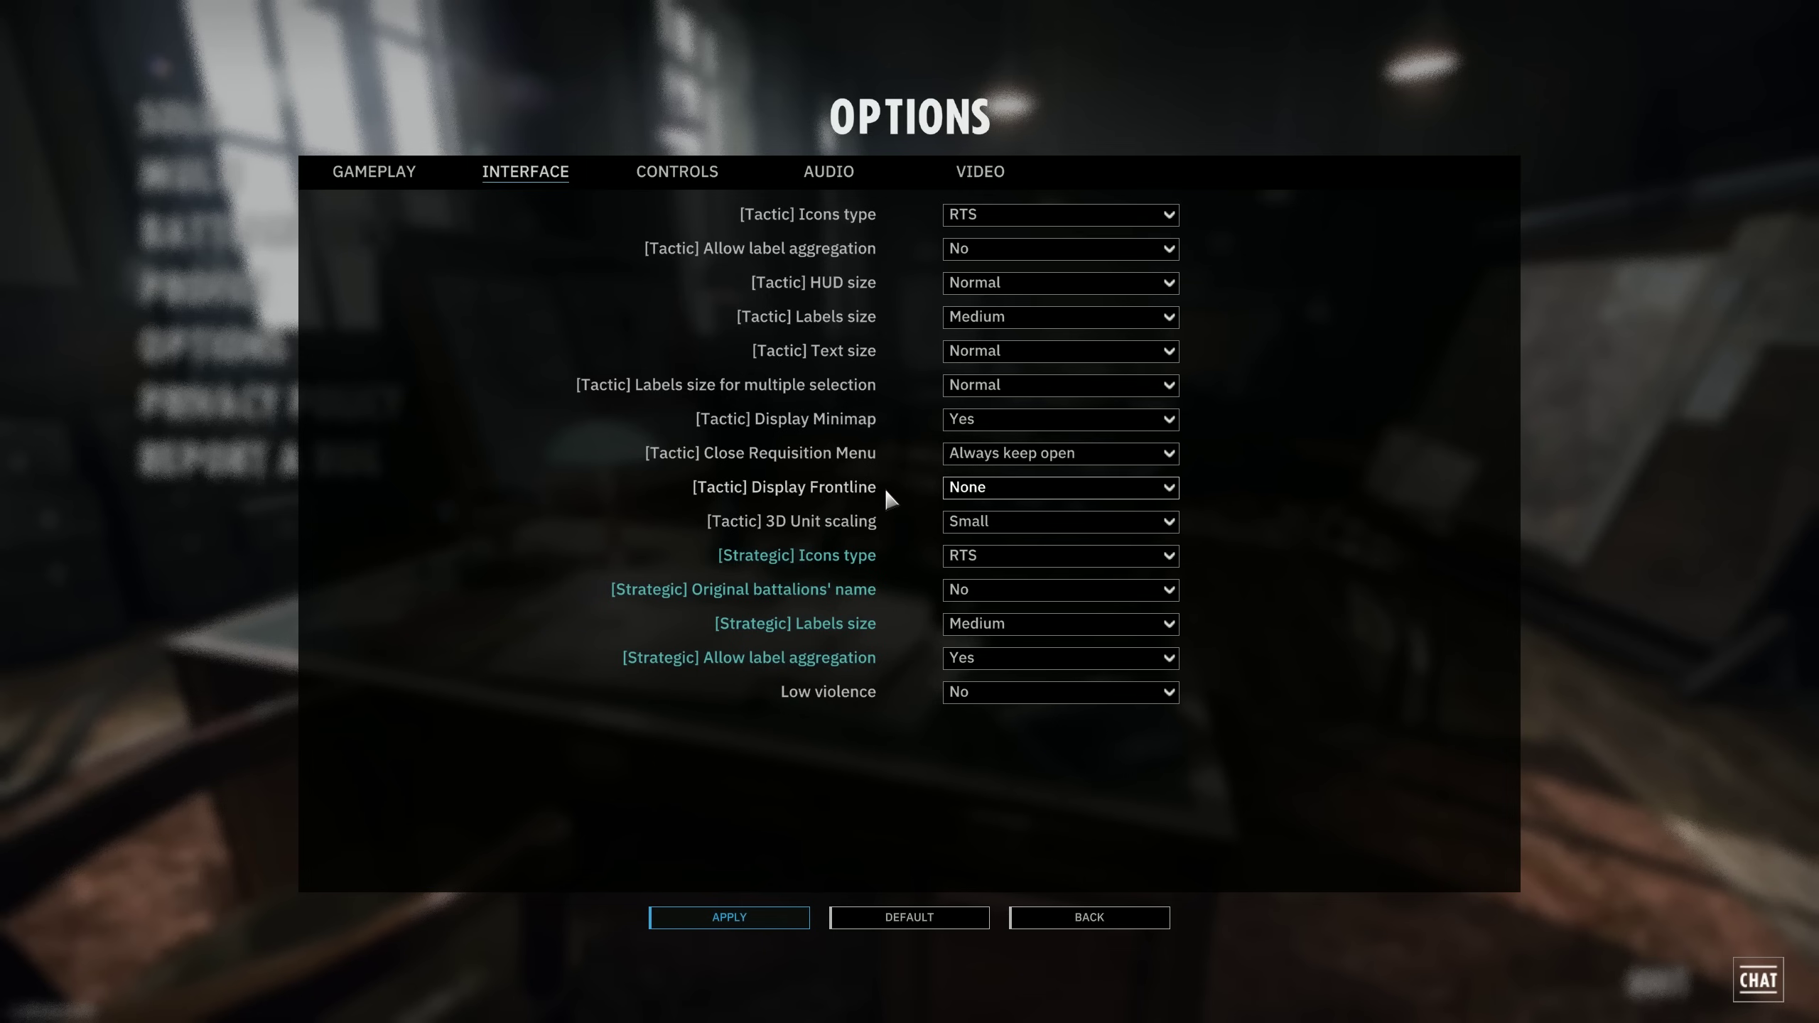
Step: View the available choices for the tactical Display Frontline and 3D Unit scaling settings
{"action": "left_click", "coordinate": [951, 491]}
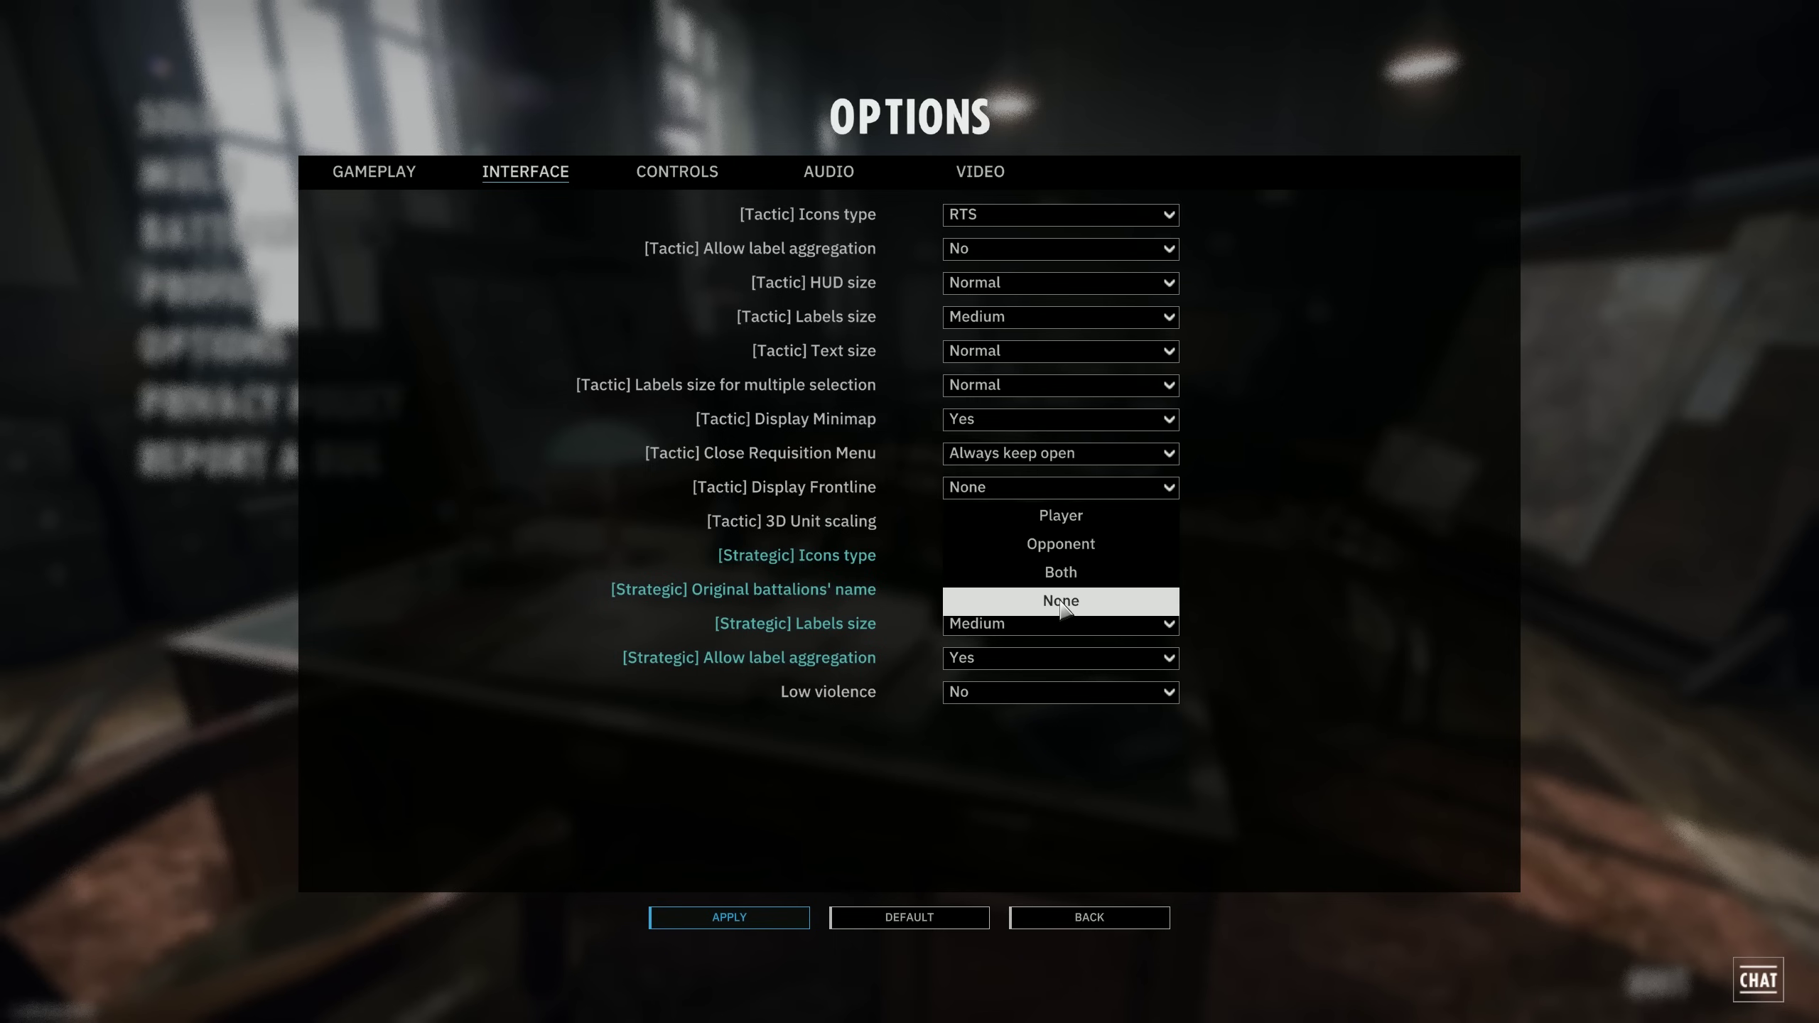
{"action": "left_click", "coordinate": [1337, 523]}
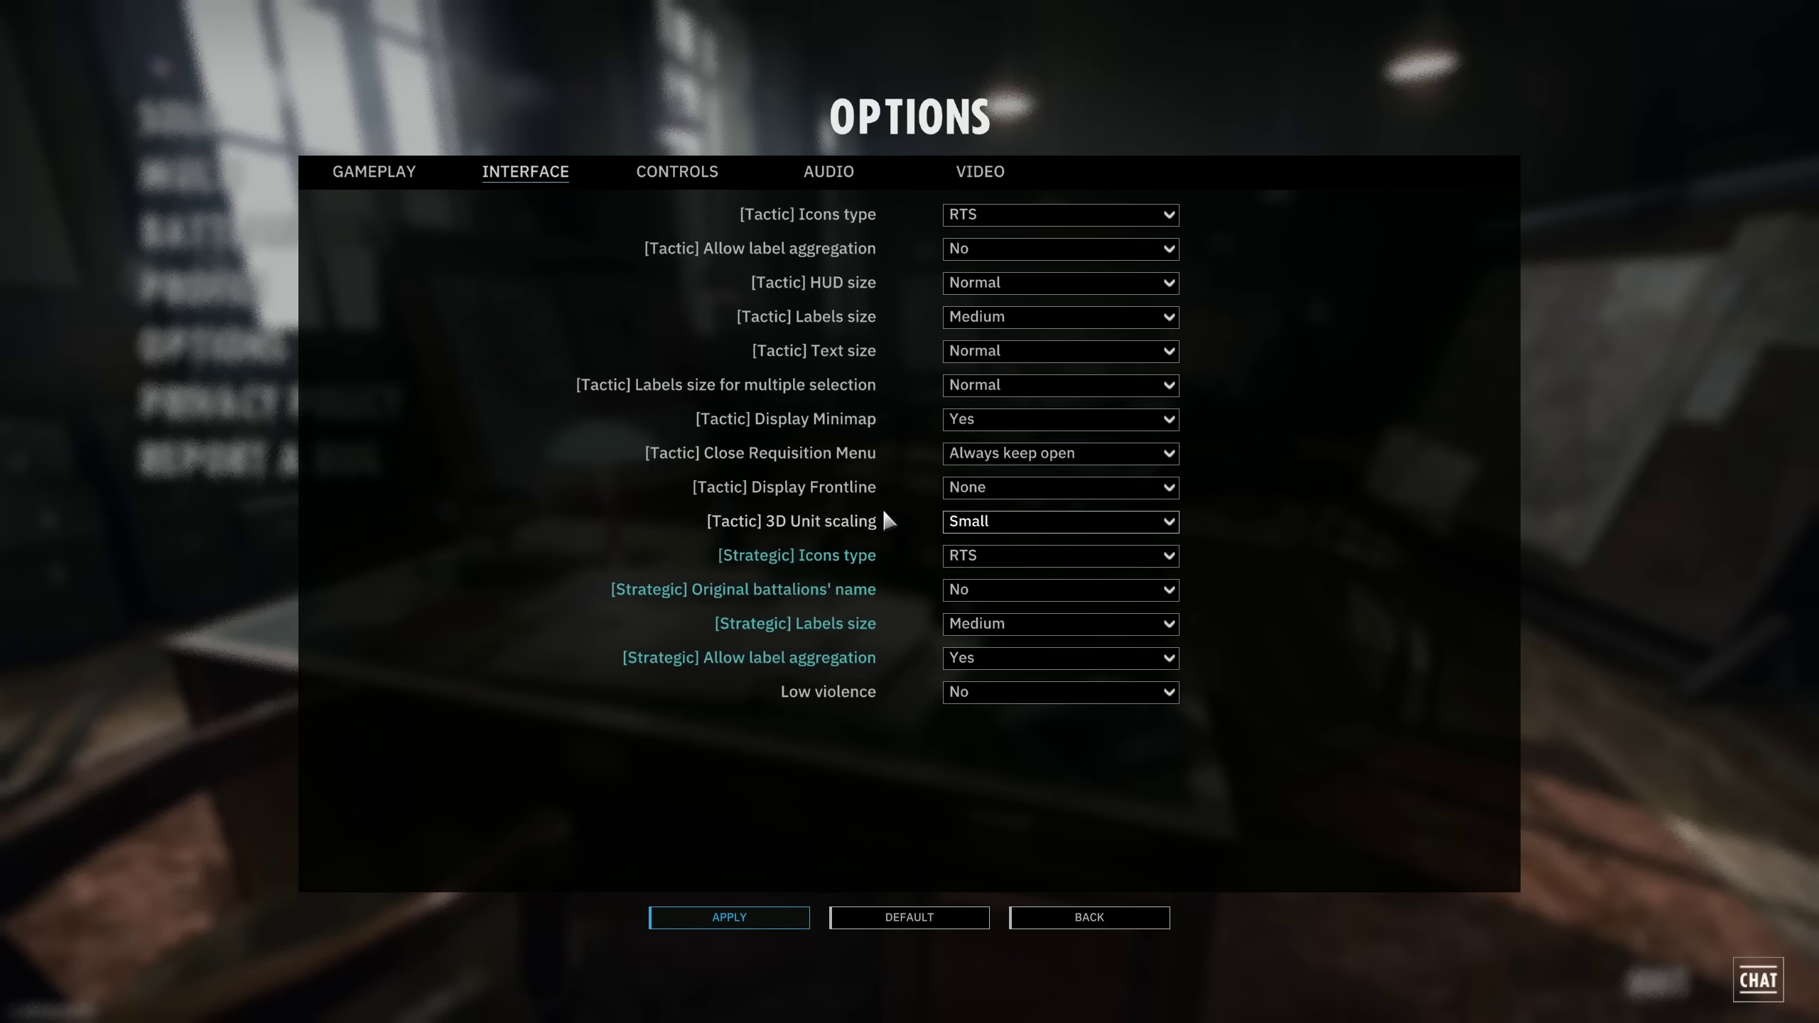
{"action": "left_click", "coordinate": [1072, 530]}
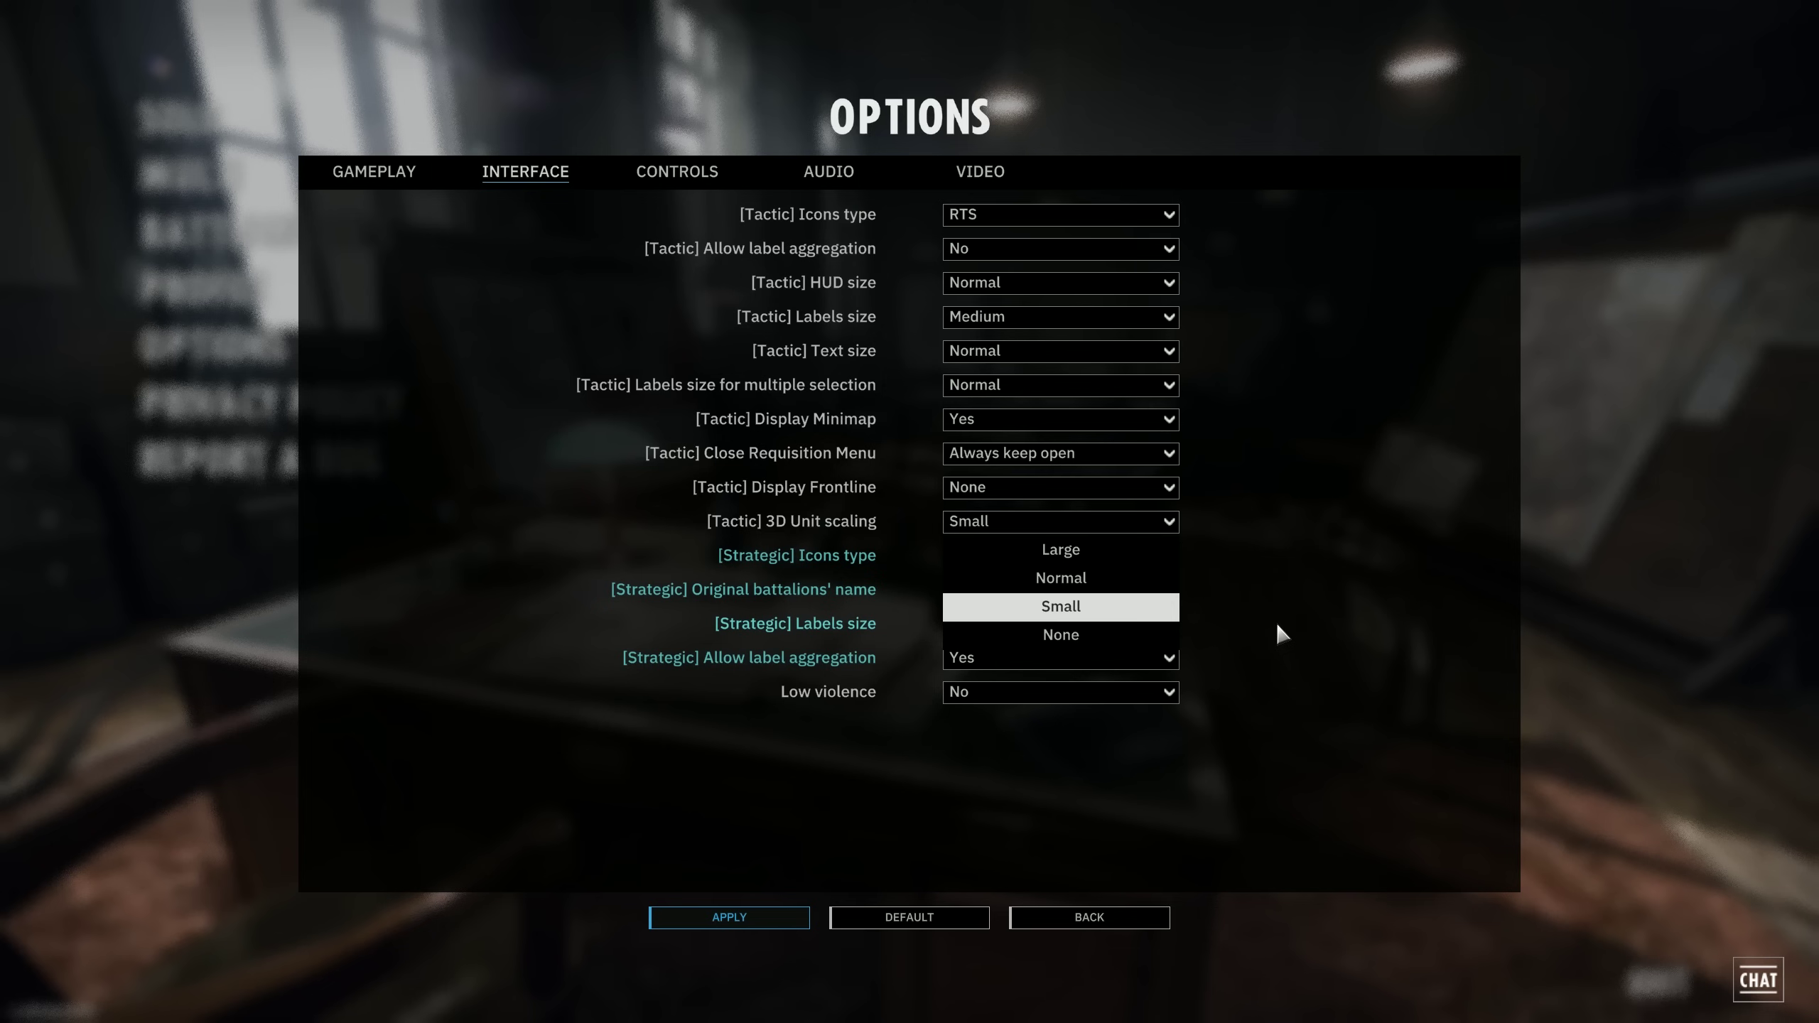
{"action": "left_click", "coordinate": [1287, 614]}
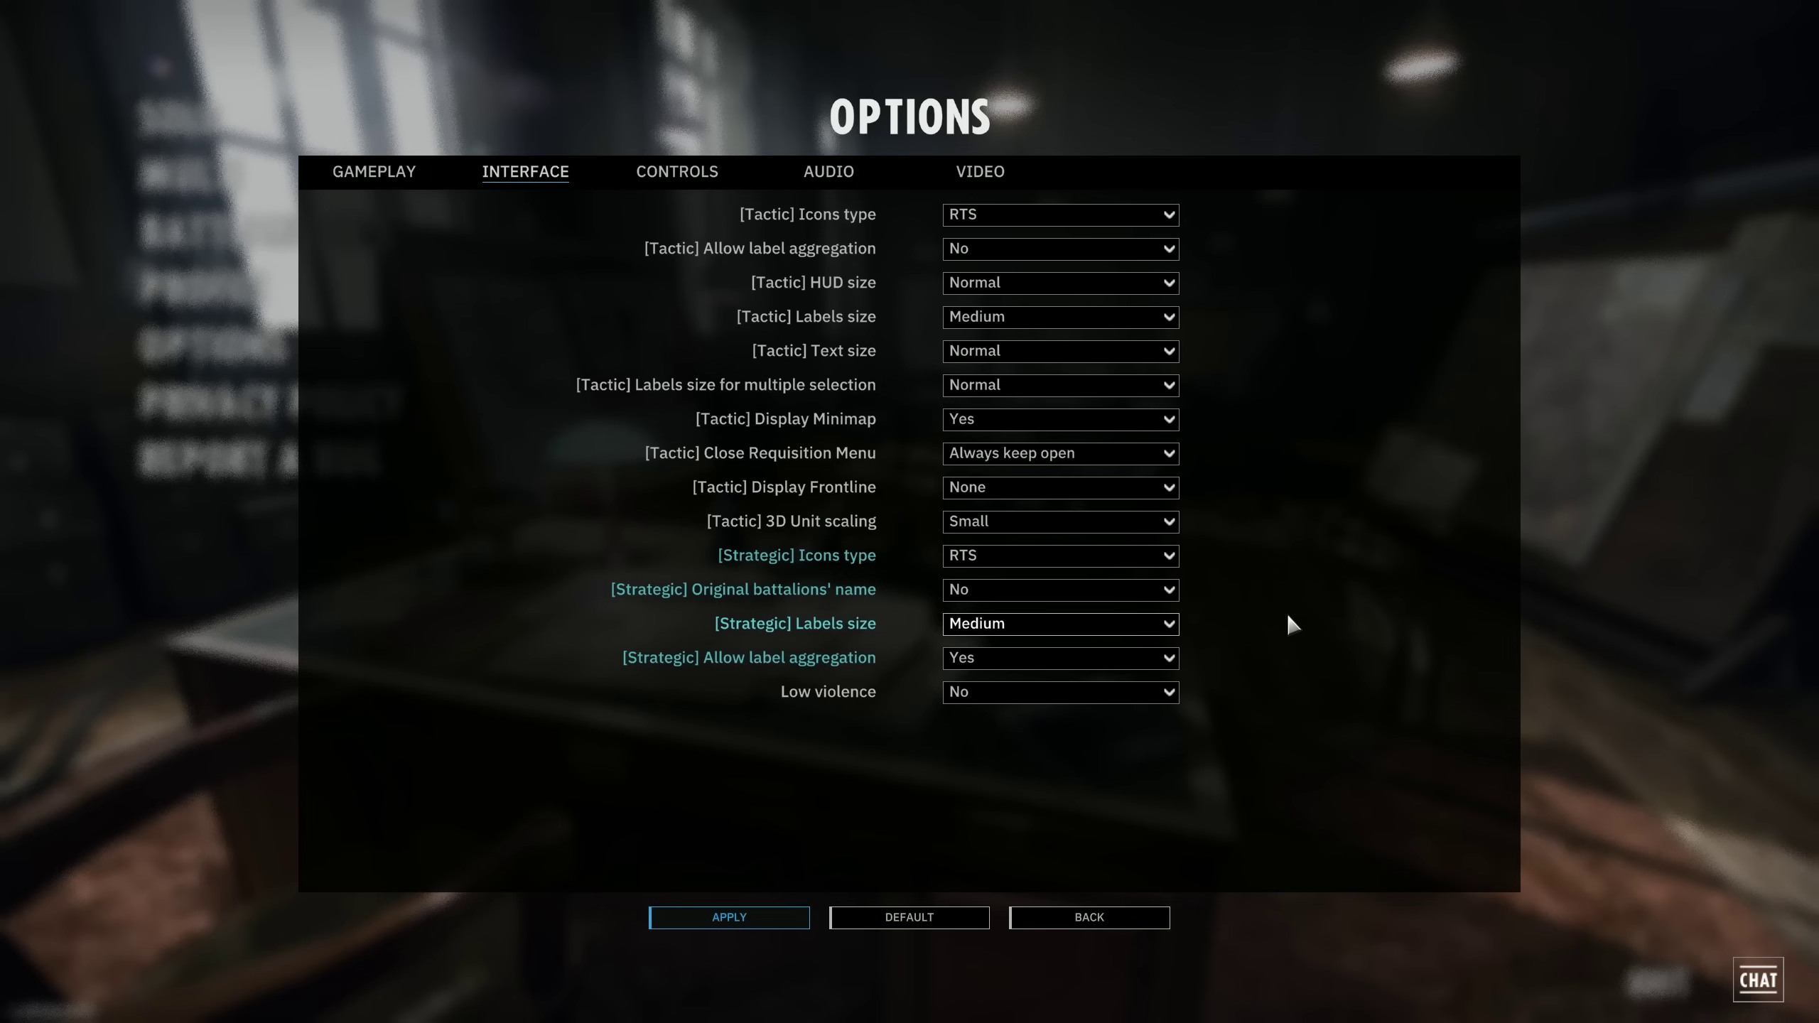
Step: Check the description and available choices of the strategic icons type setting
{"action": "mouse_move", "coordinate": [838, 568]}
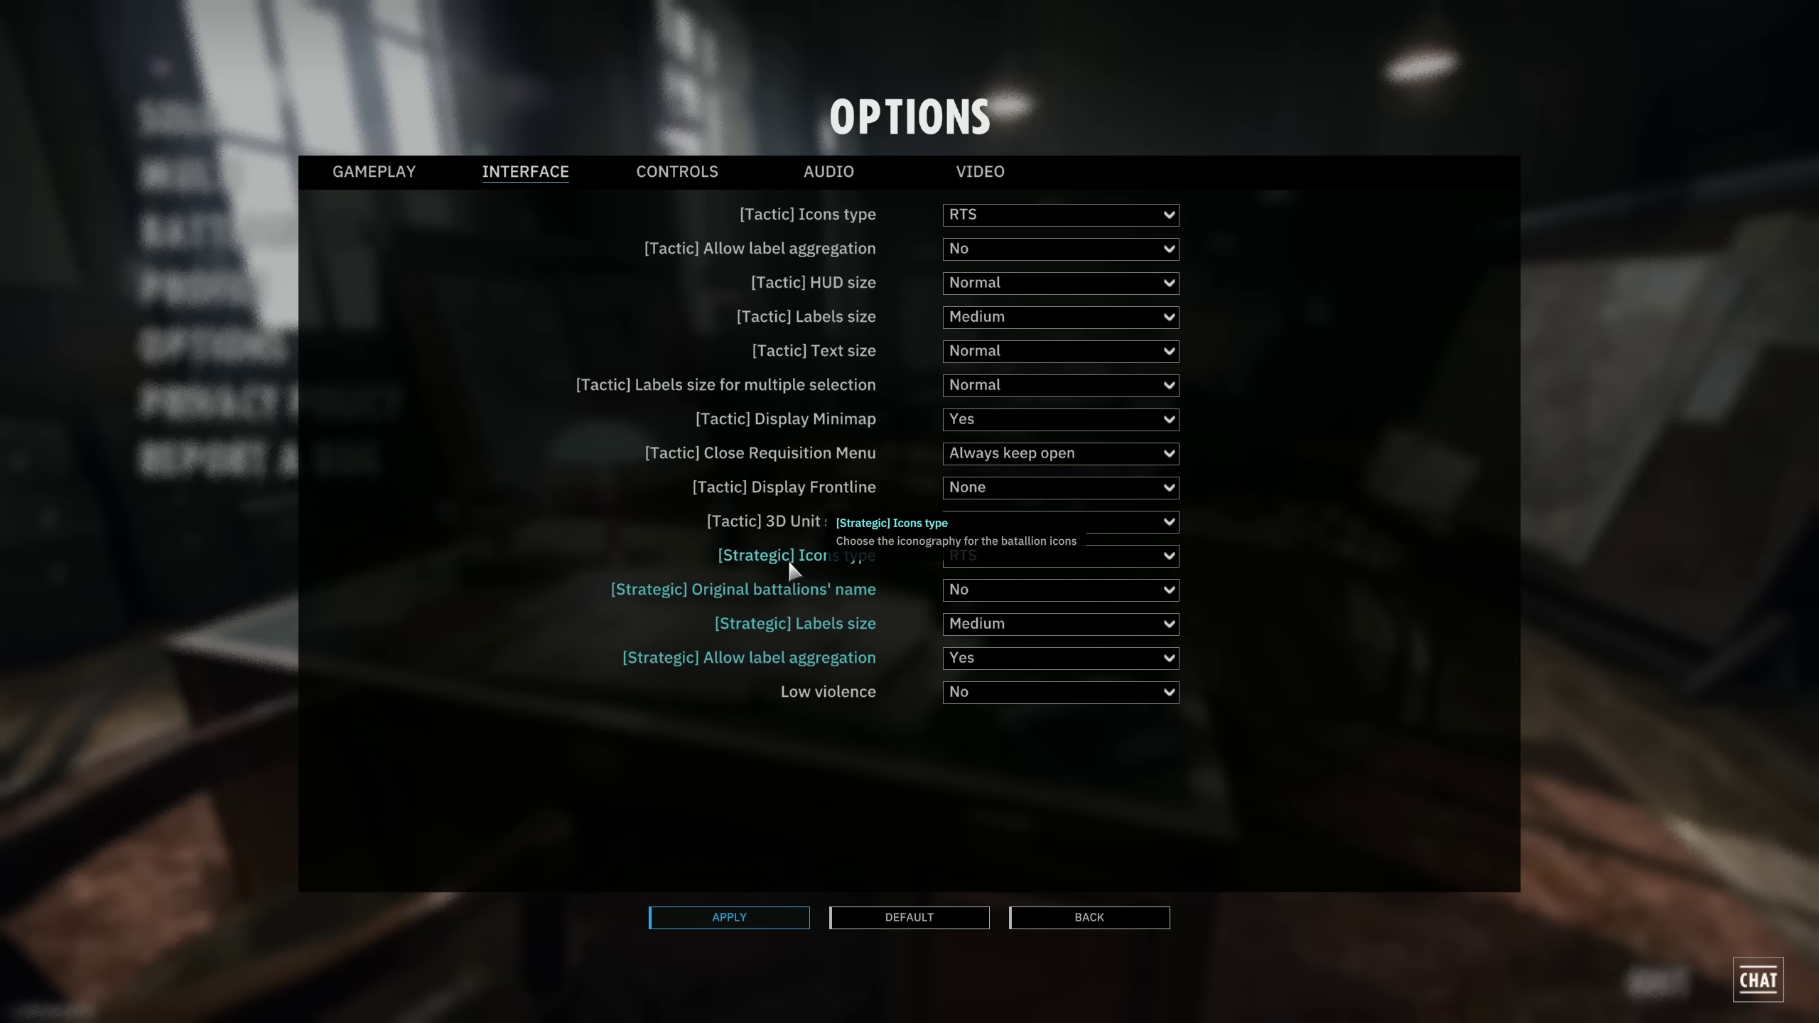
{"action": "left_click", "coordinate": [997, 560]}
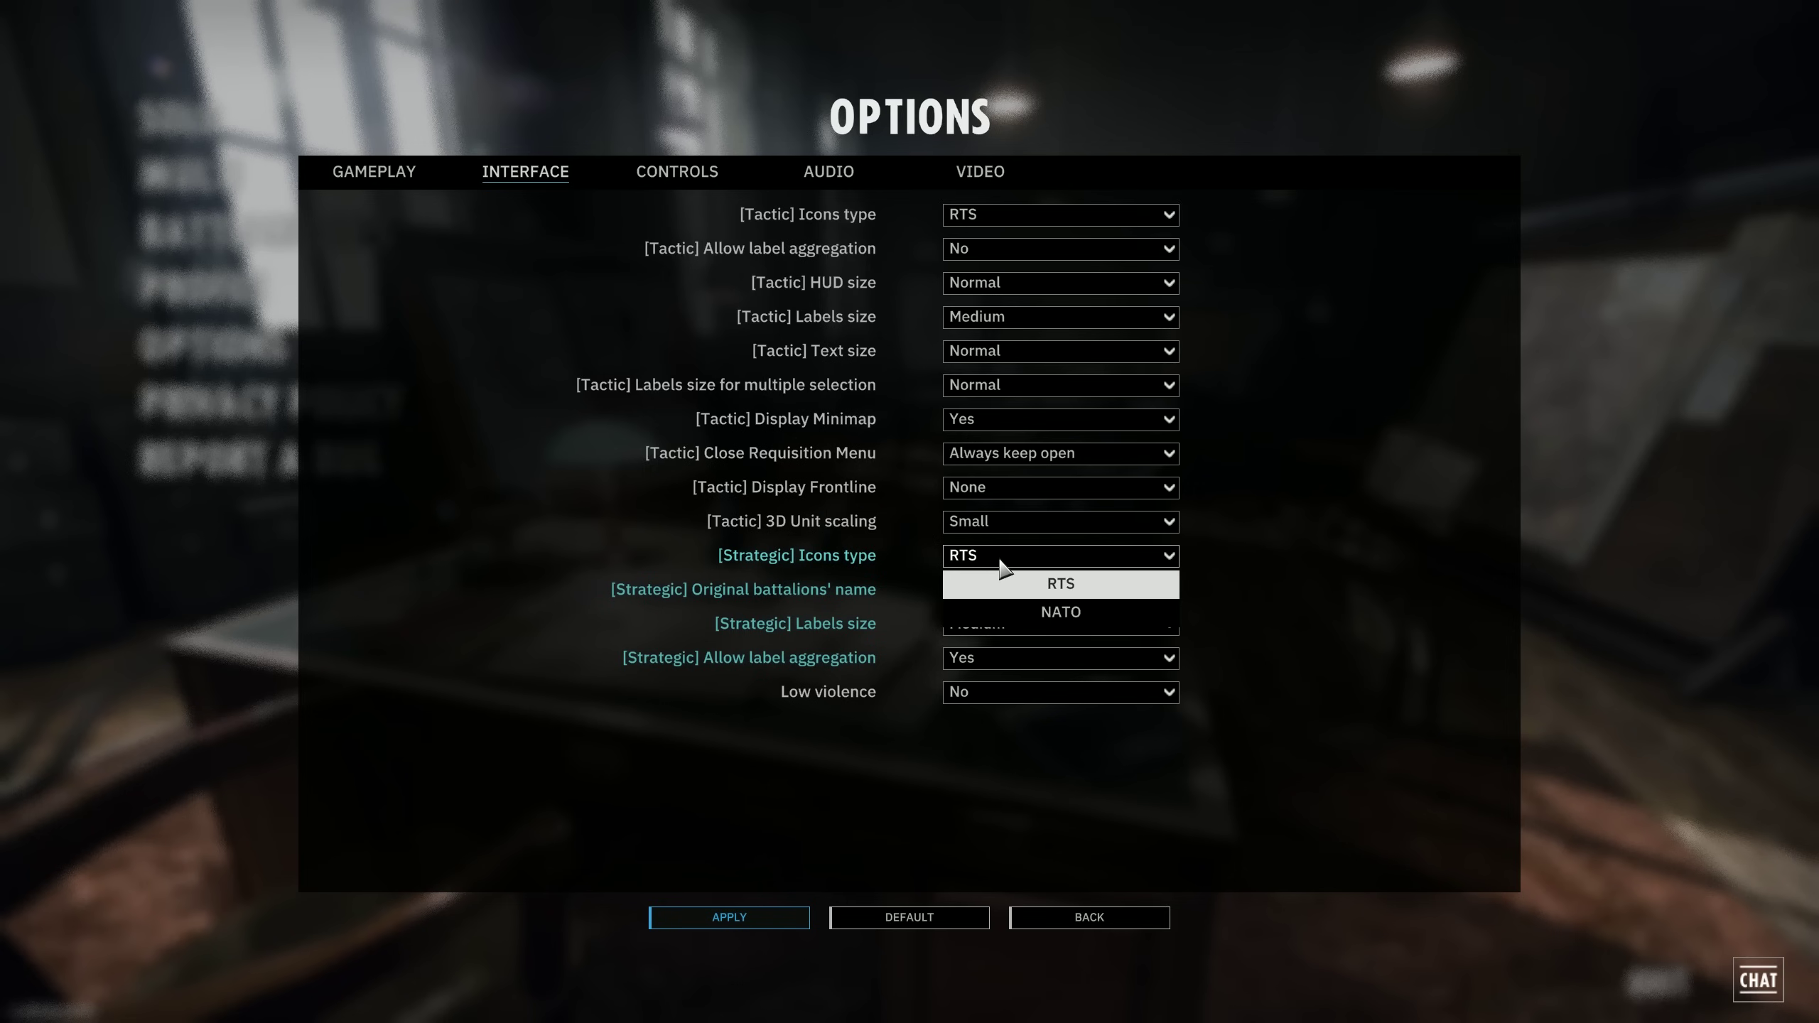
{"action": "left_click", "coordinate": [996, 558]}
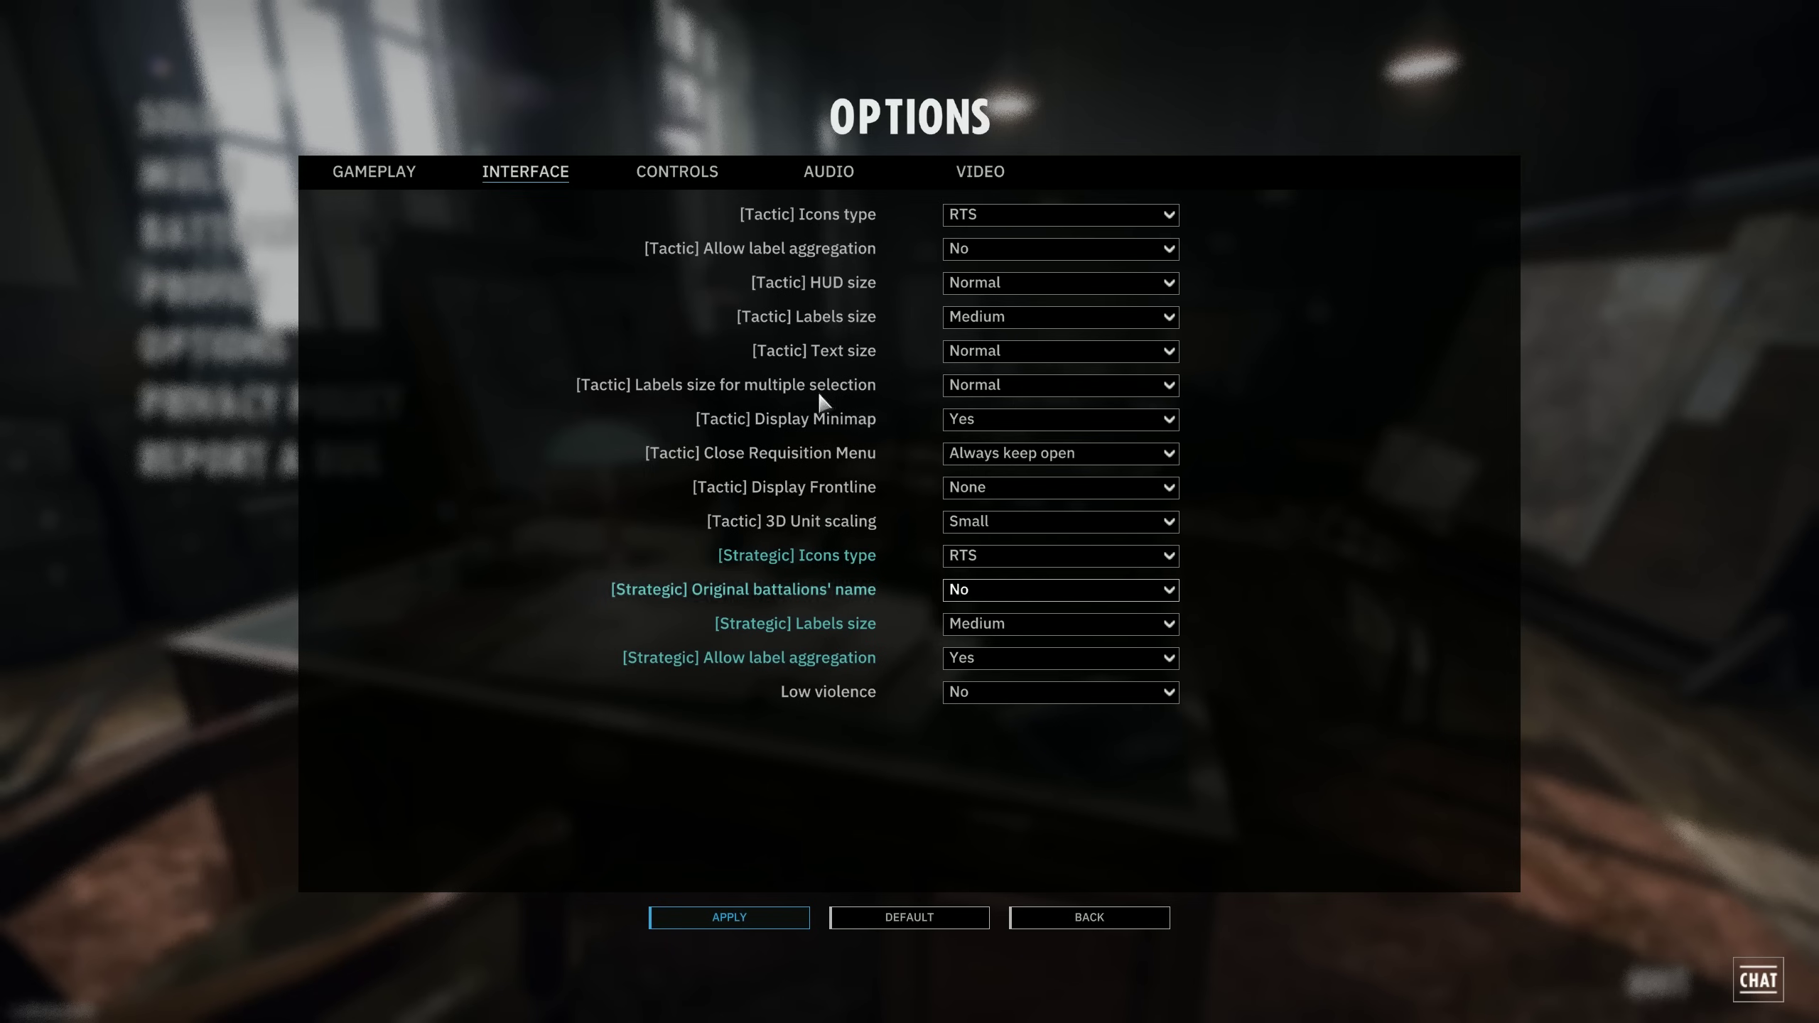
Step: Browse the key bindings in the controls options
{"action": "left_click", "coordinate": [677, 171]}
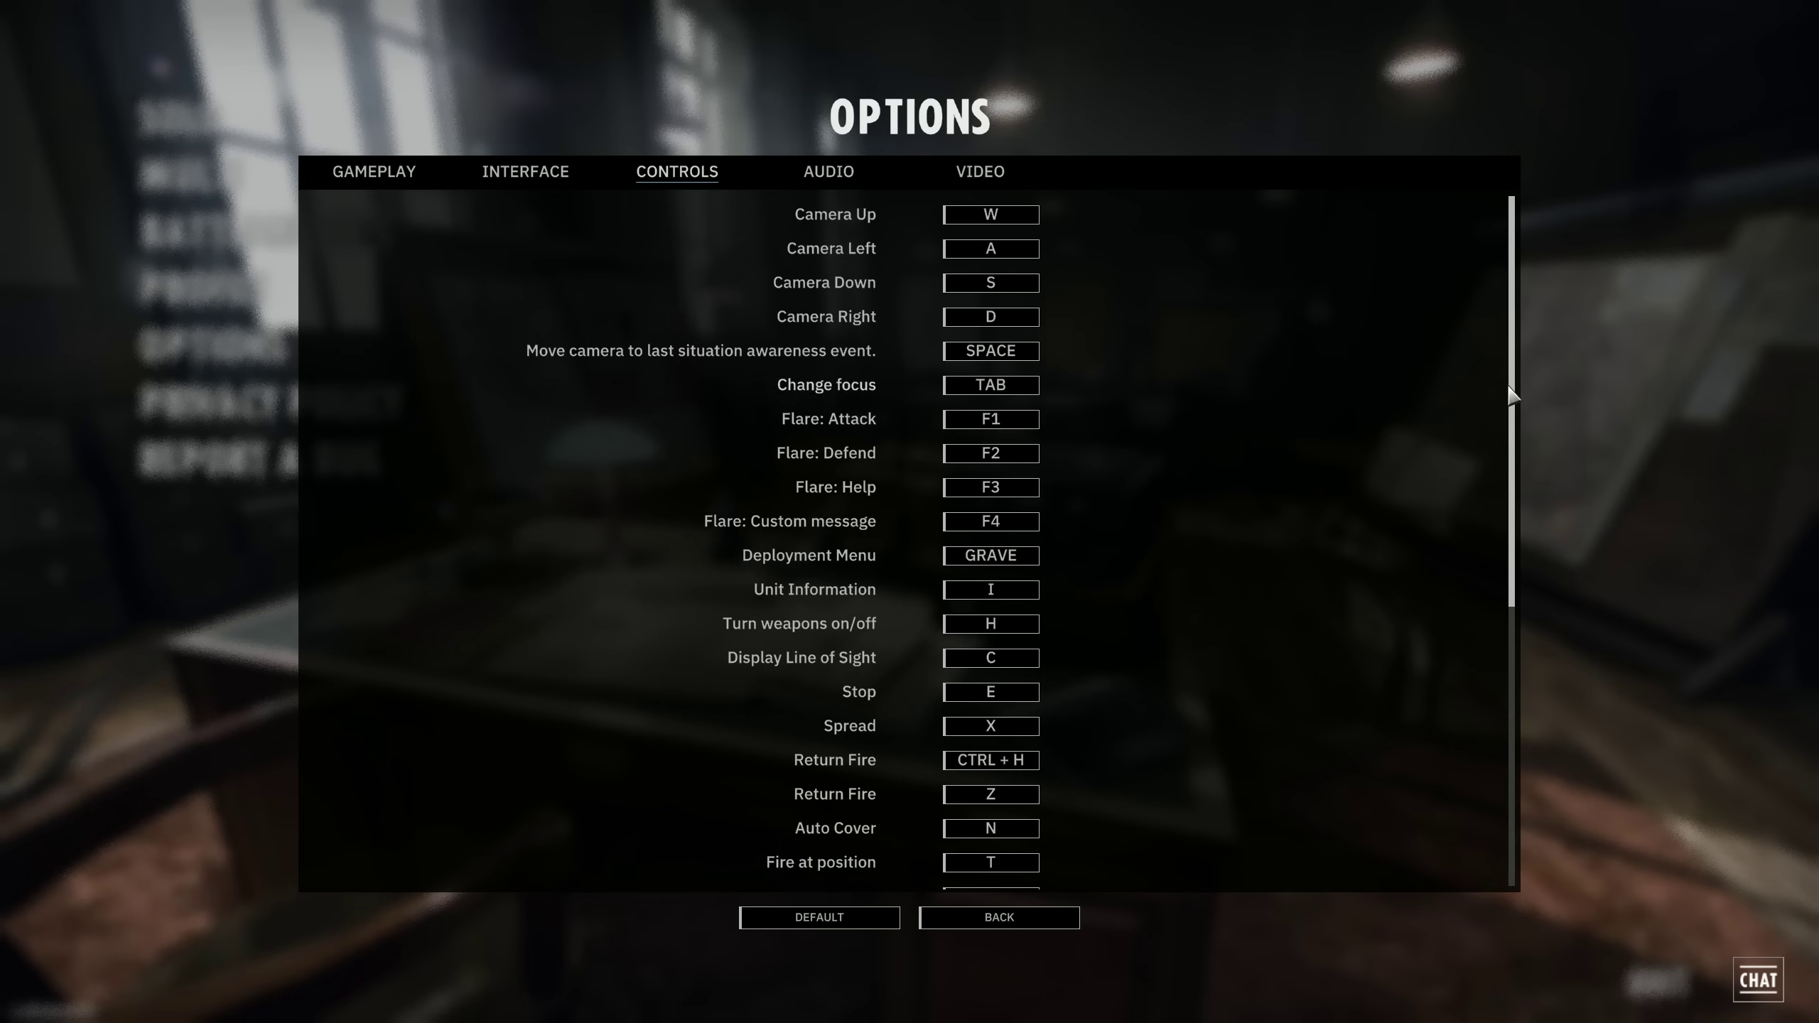
{"action": "left_click_drag", "start_coordinate": [1509, 391], "coordinate": [1530, 337]}
{"action": "left_click", "coordinate": [1509, 393]}
Step: Review the gameplay options and the interface options again
{"action": "left_click", "coordinate": [412, 174]}
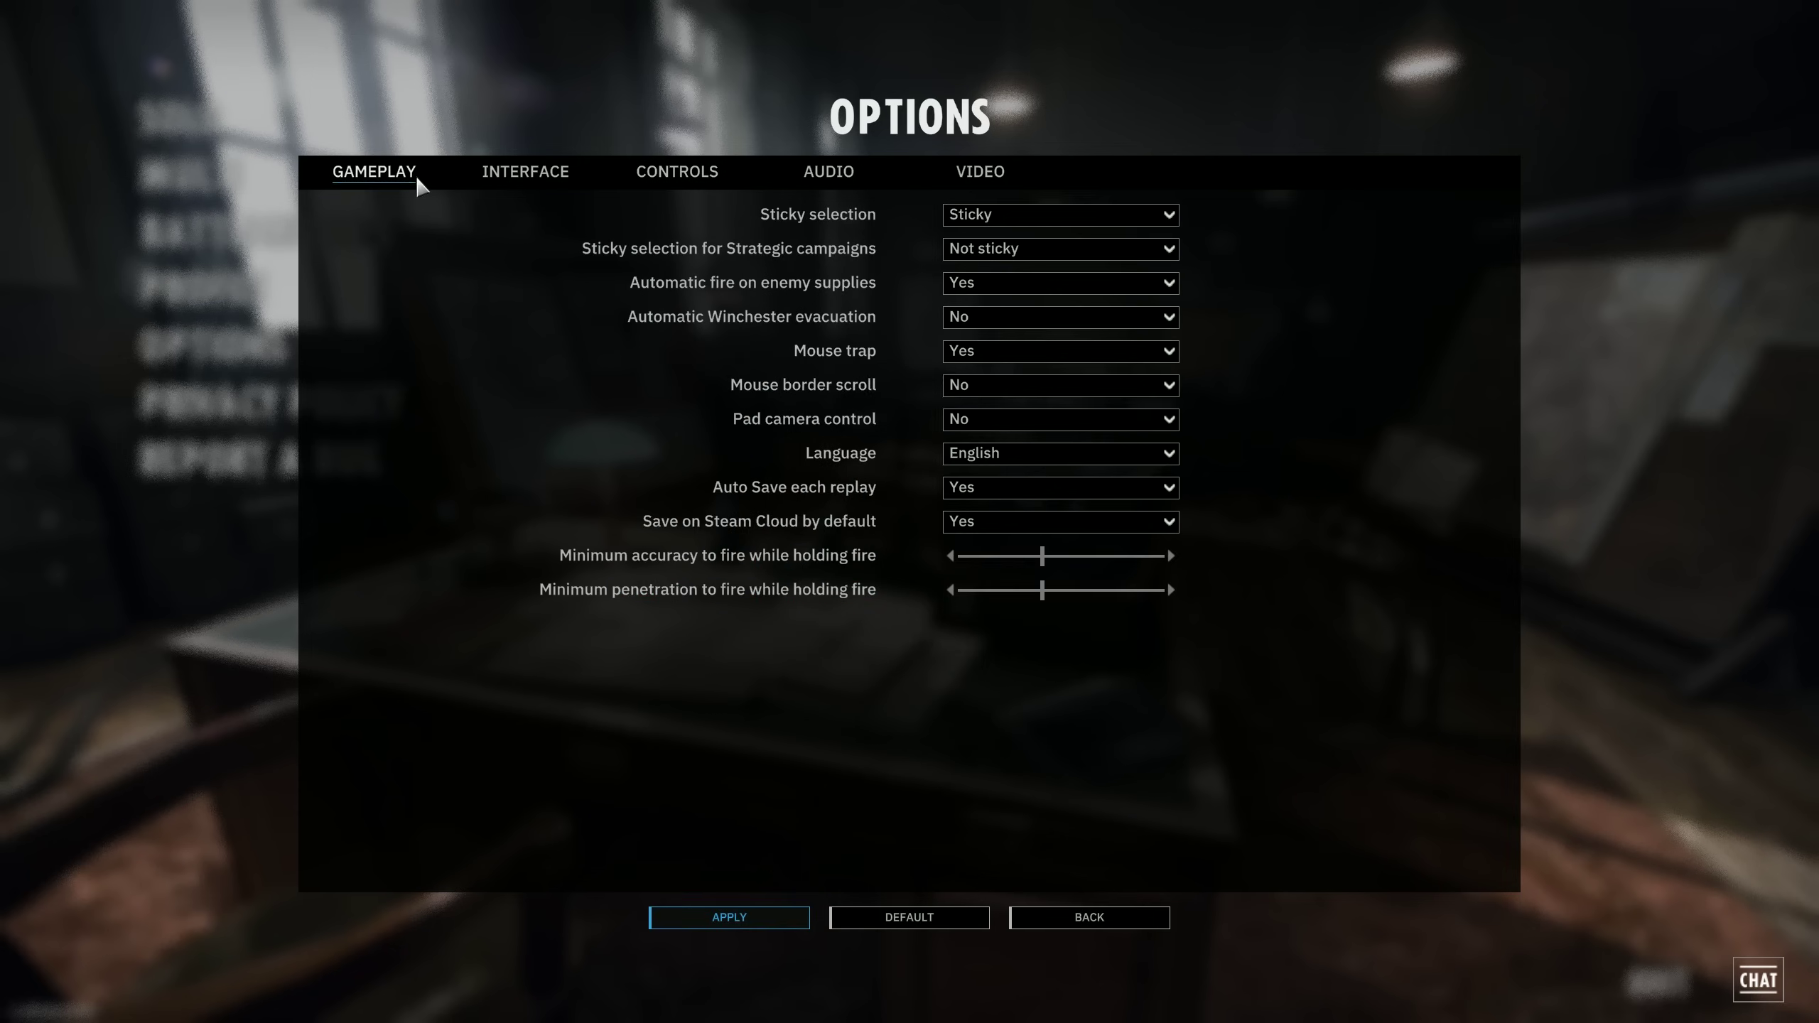
{"action": "left_click", "coordinate": [529, 177]}
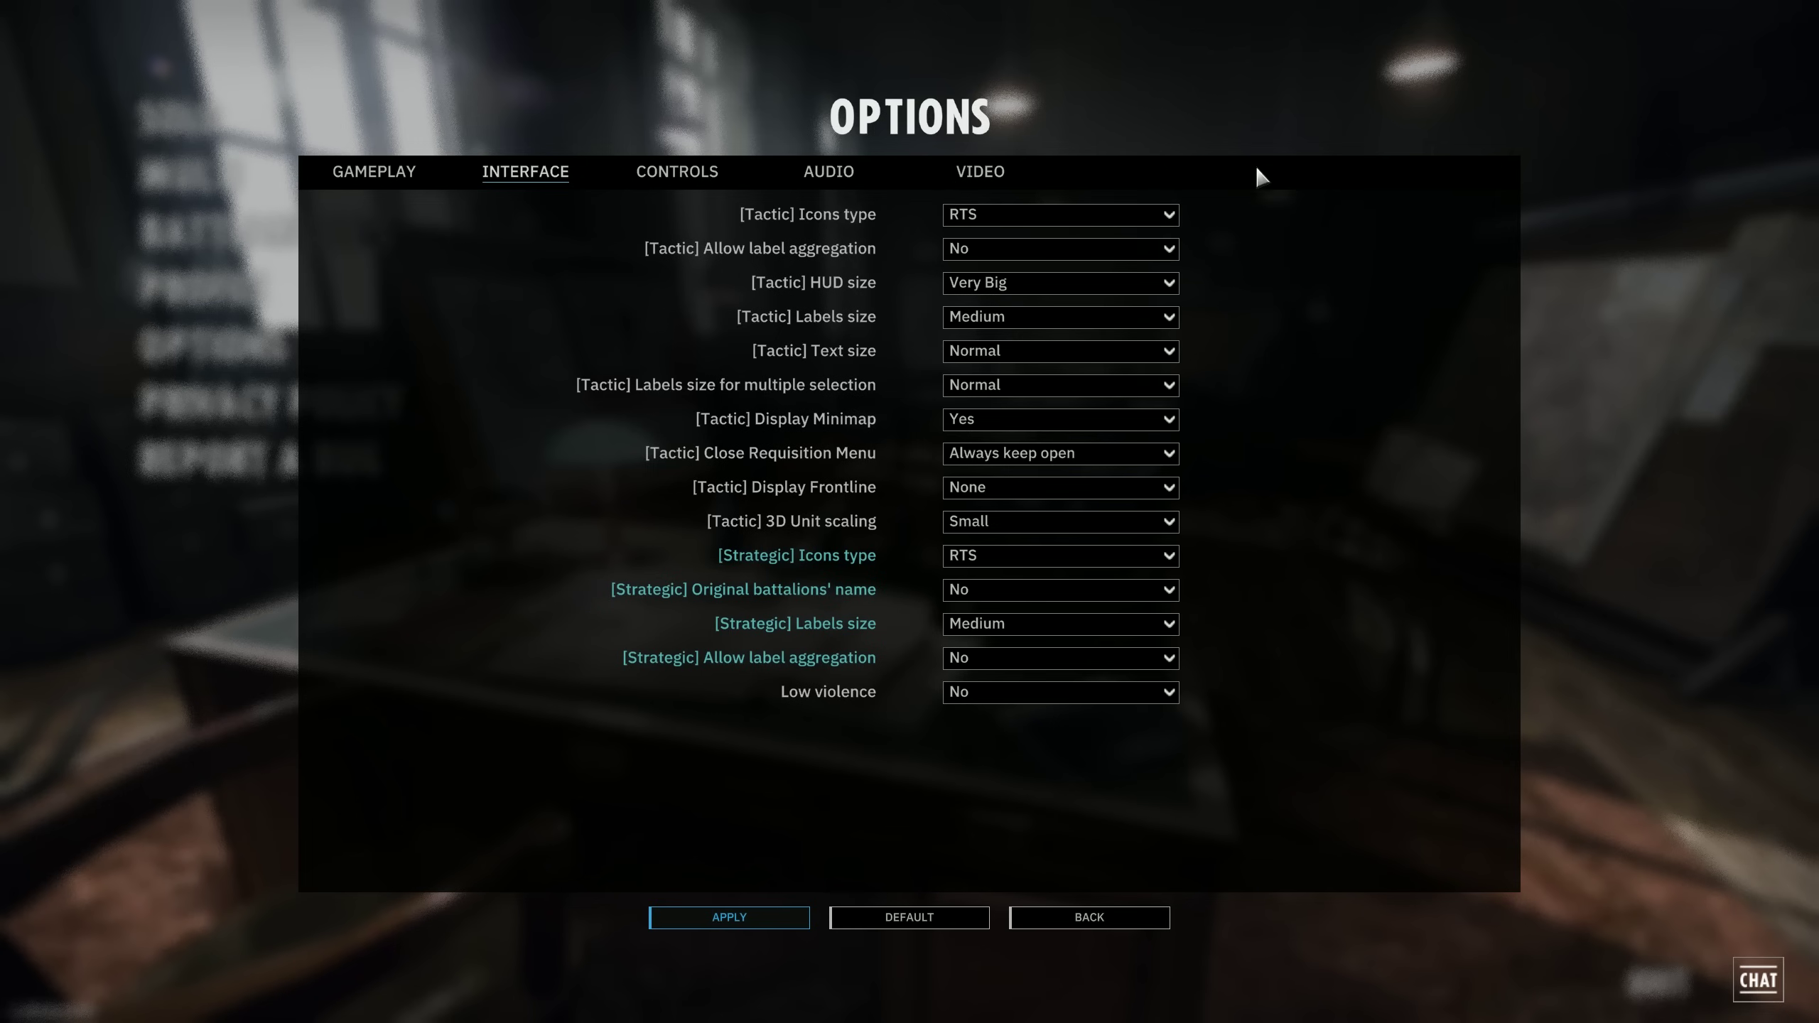